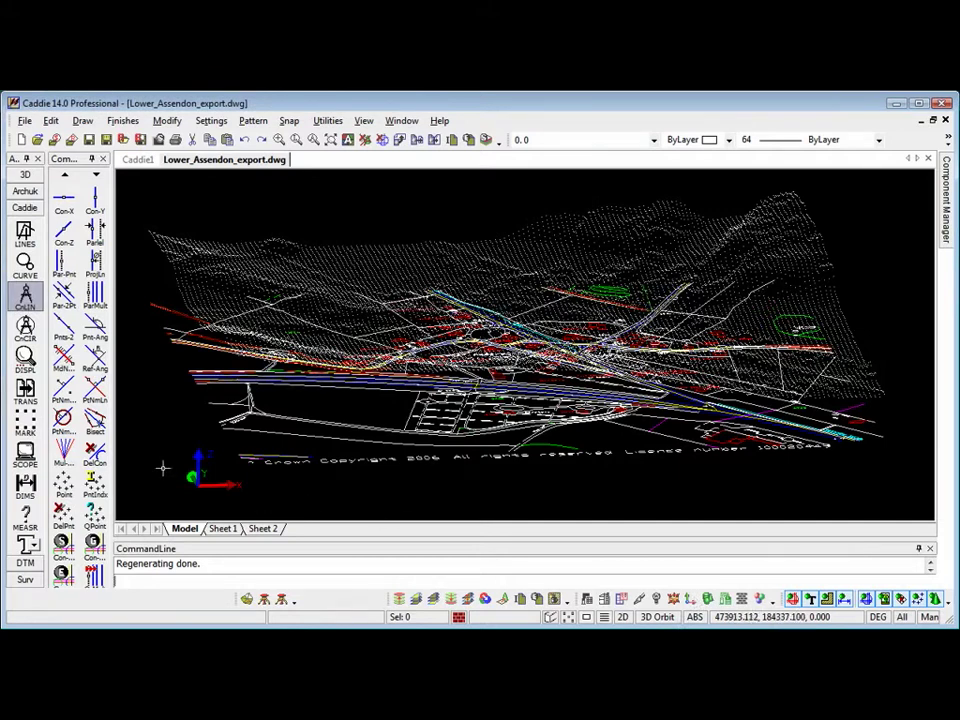
Create a new layer named 3D Mesh and one additional layer with a default name in the layer settings
click(25, 455)
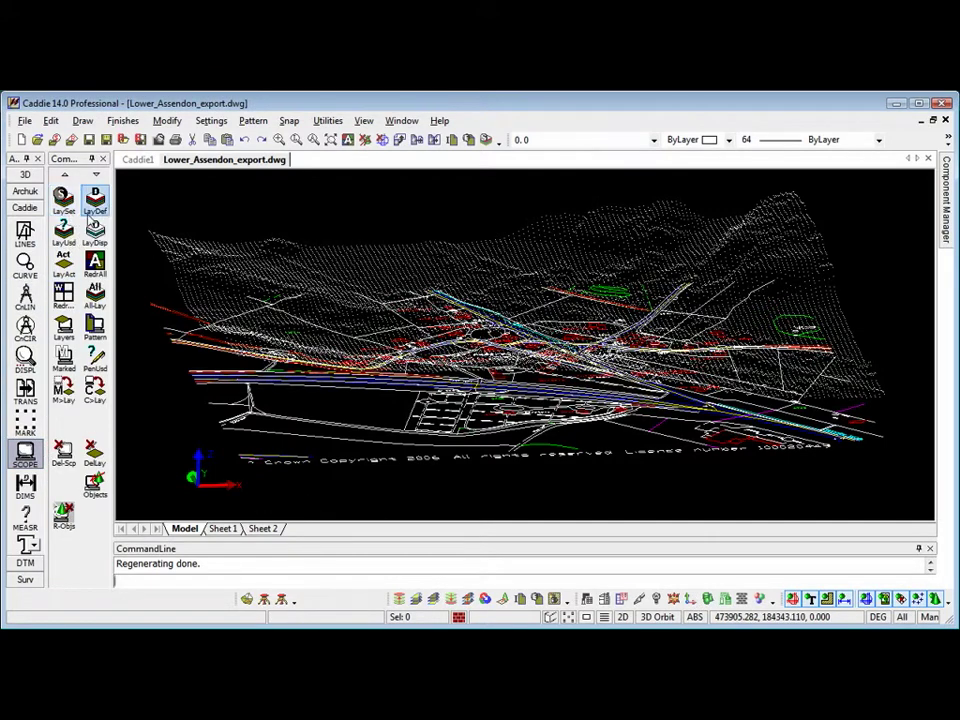
click(487, 141)
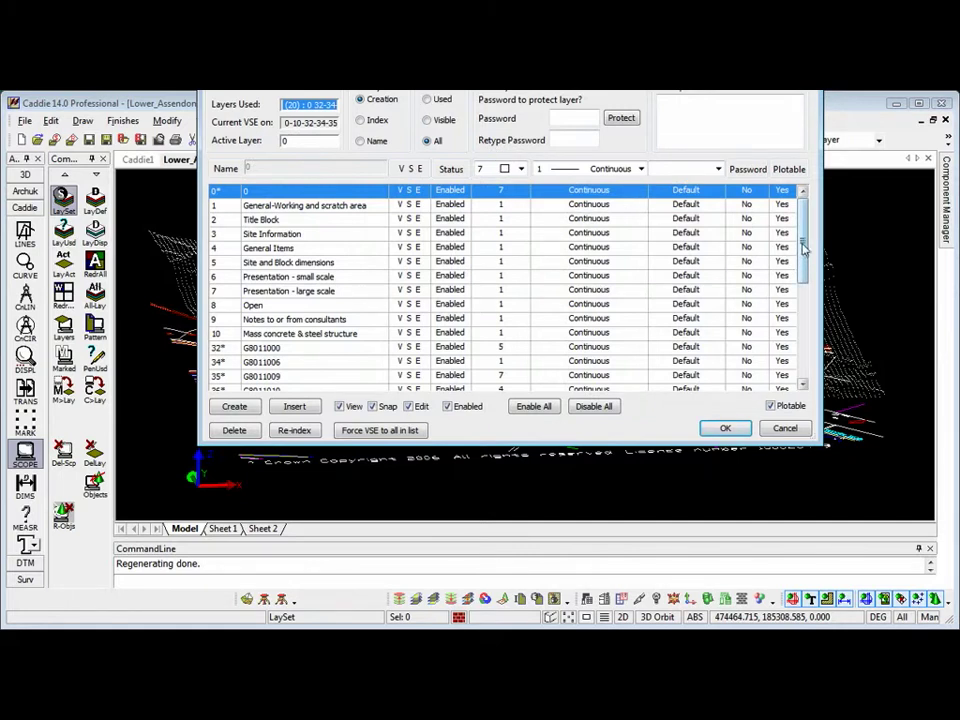
drag(803, 250, 813, 355)
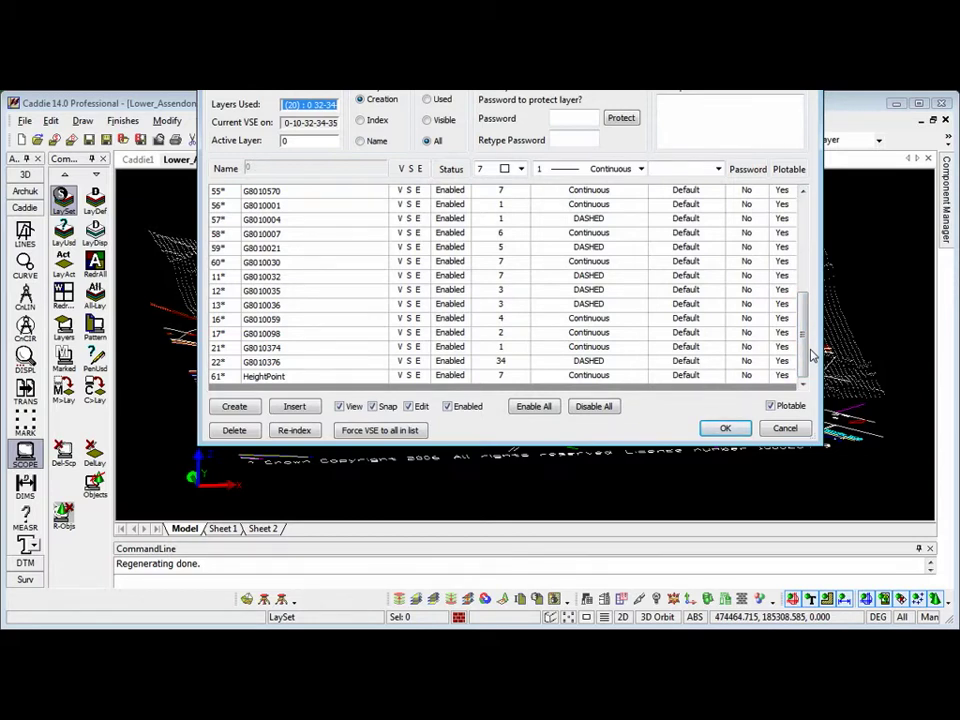
click(240, 414)
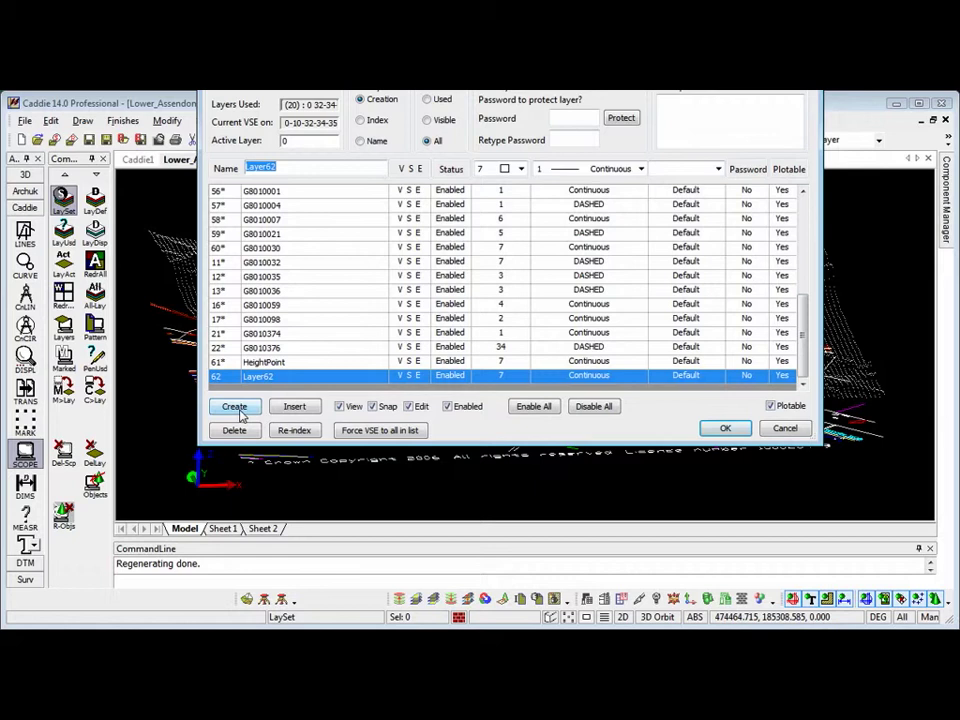
text(3)
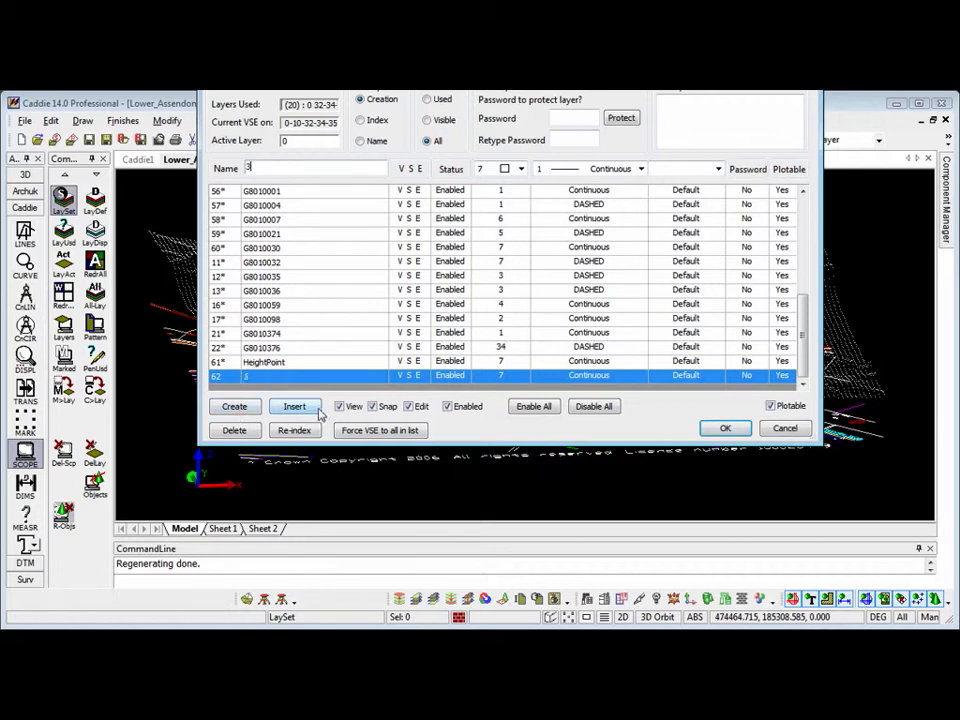
text(D Mesh)
click(234, 407)
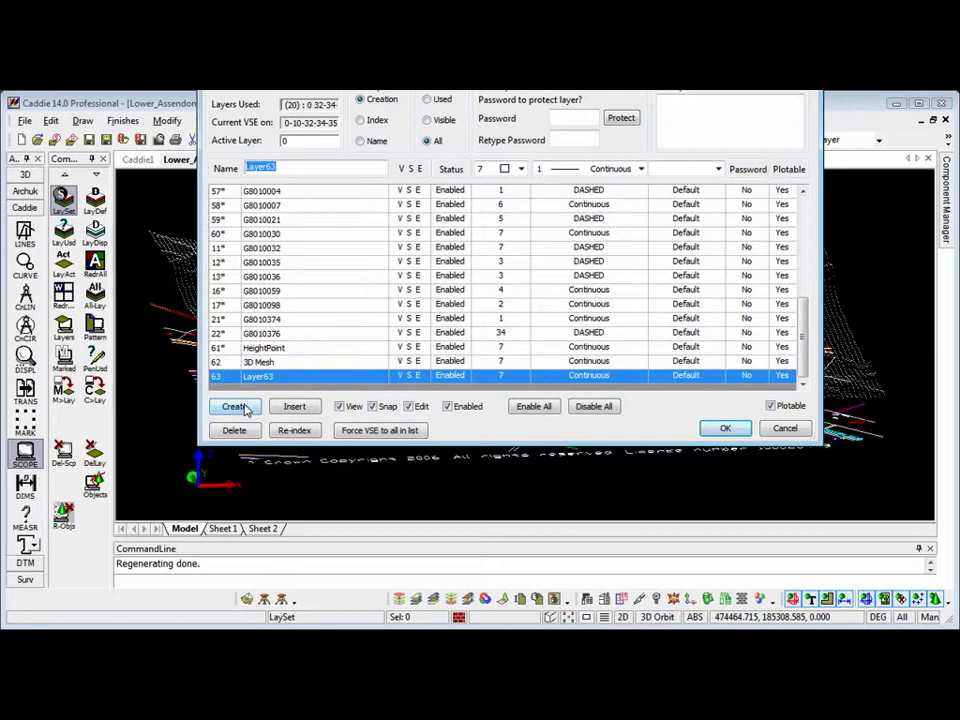
click(732, 429)
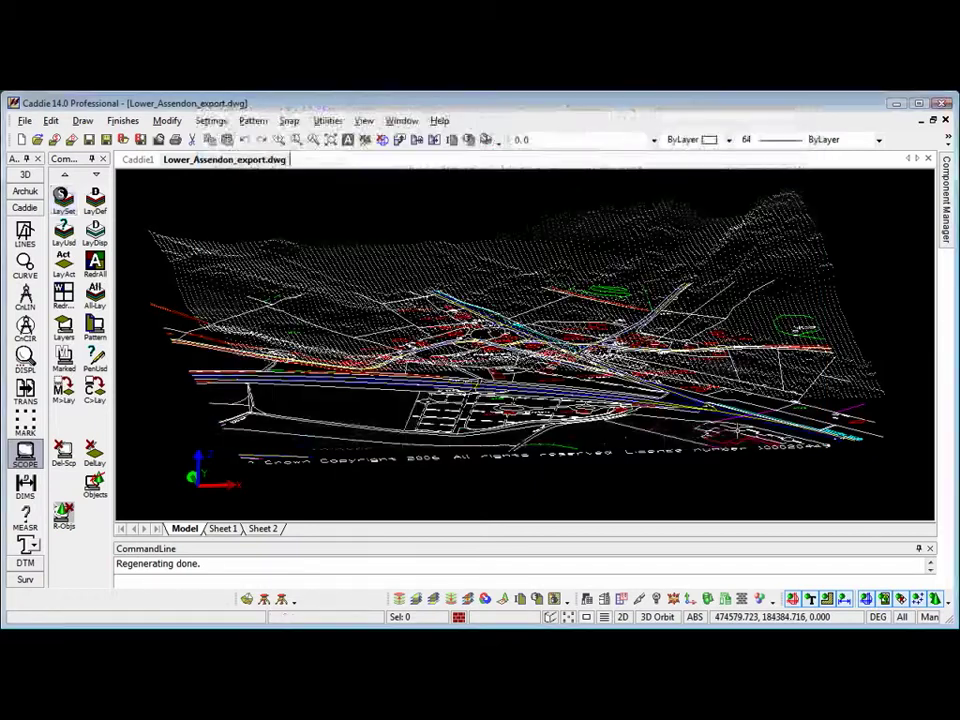
click(655, 145)
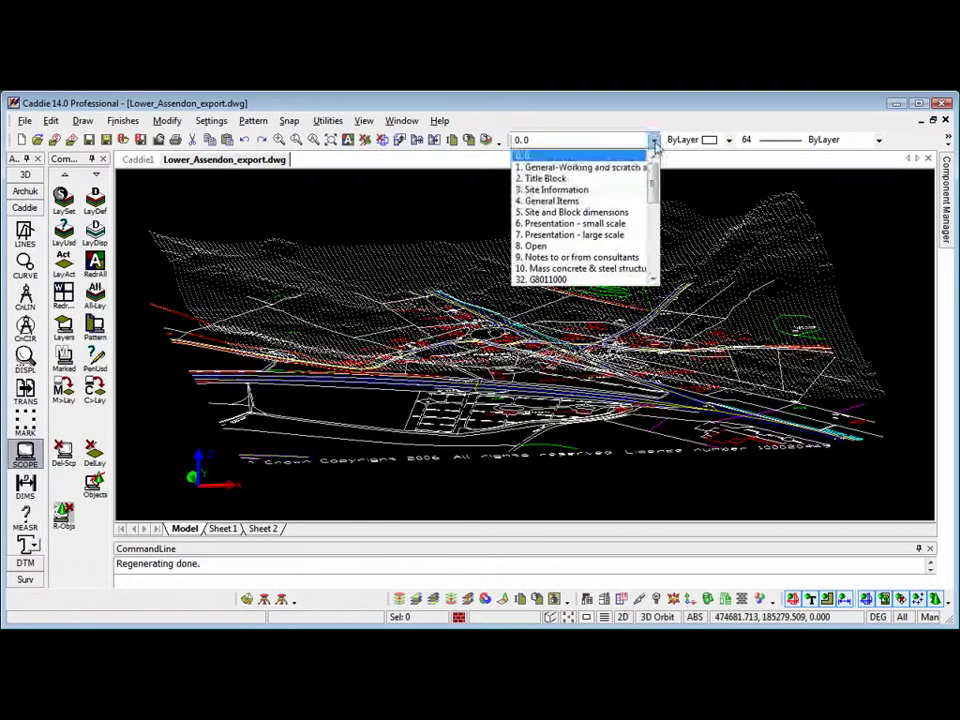
mouse_move(654, 183)
mouse_down()
mouse_move(654, 262)
mouse_move(653, 180)
mouse_up()
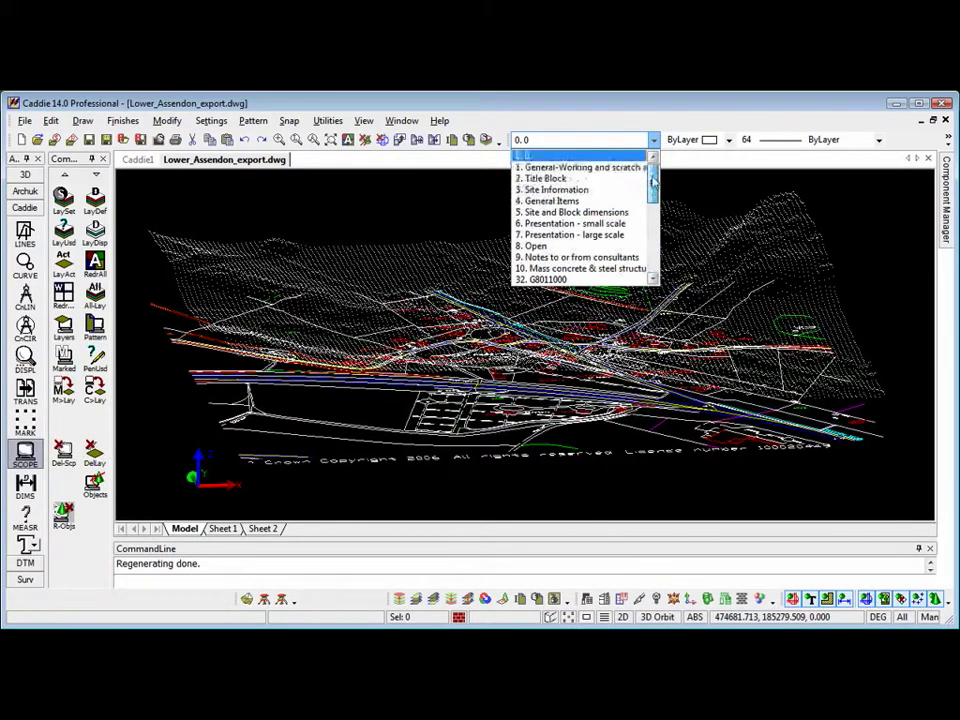
click(629, 122)
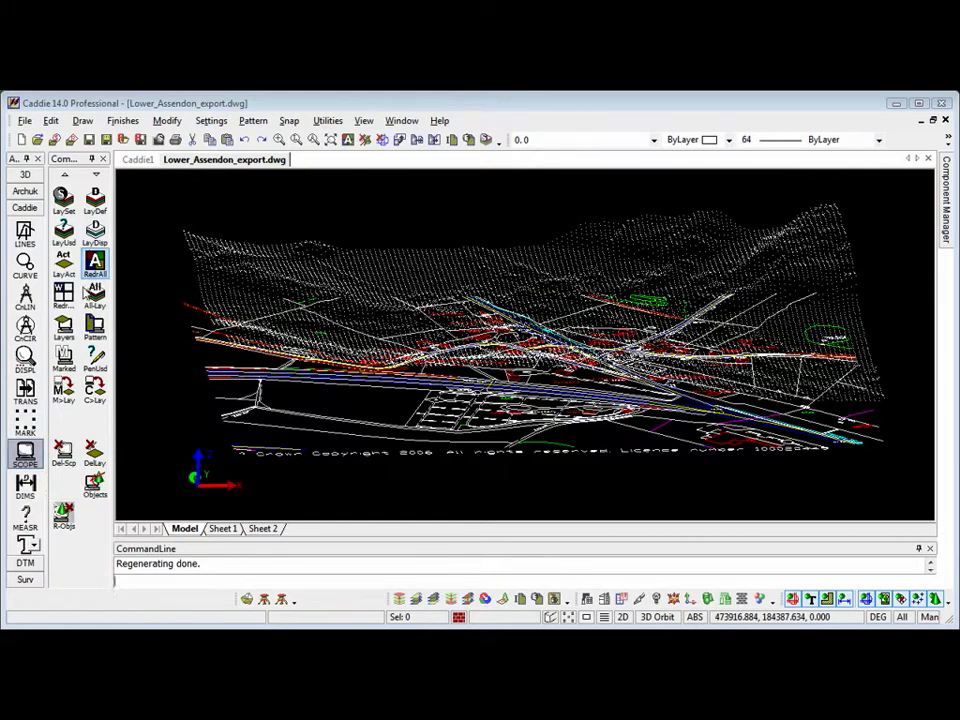
Limit the layer display to the HeightPoint and 3D TIN layers only
click(94, 236)
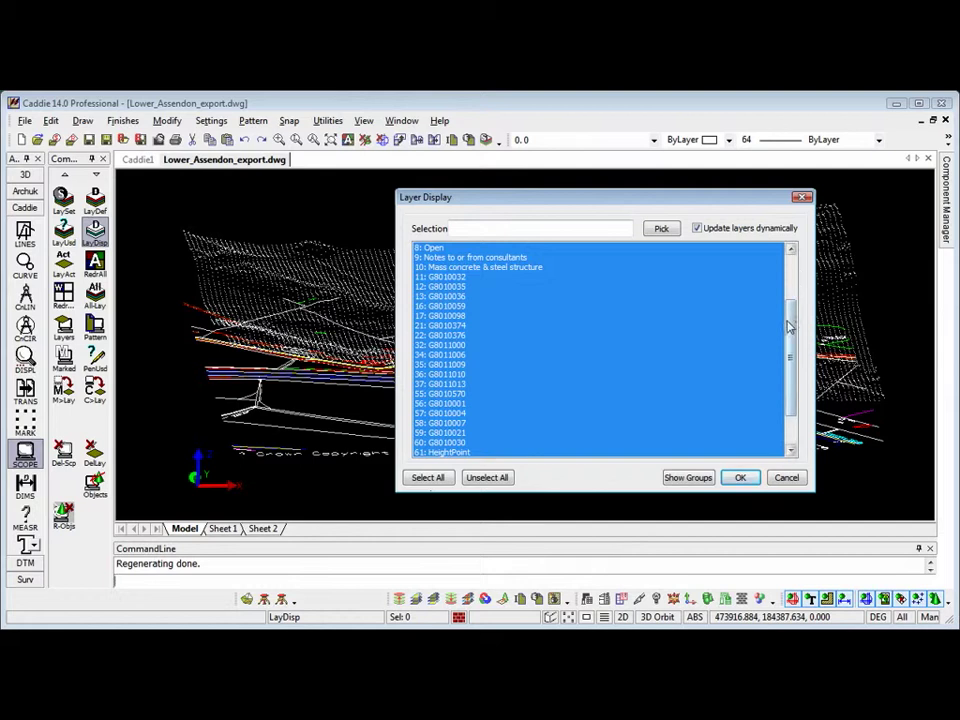
drag(791, 313, 791, 253)
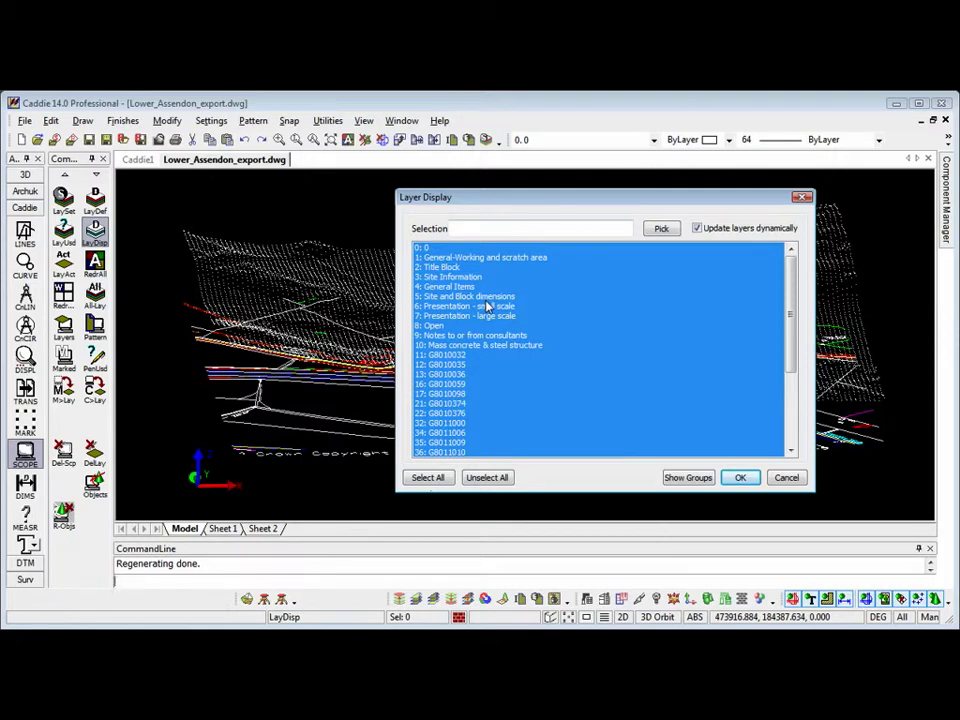
drag(793, 335, 795, 425)
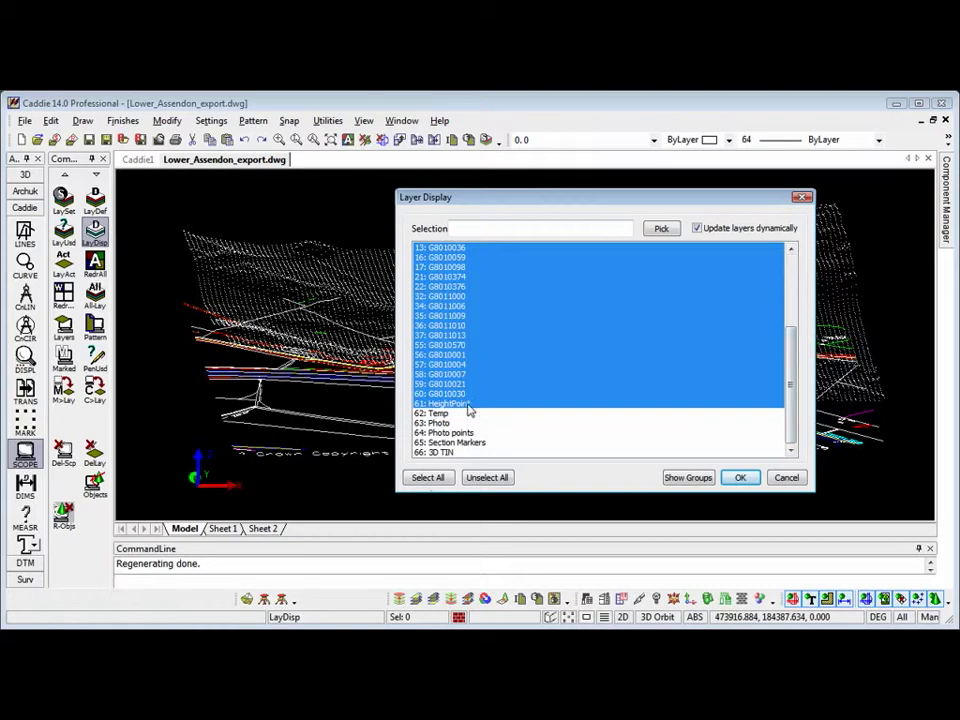
click(467, 405)
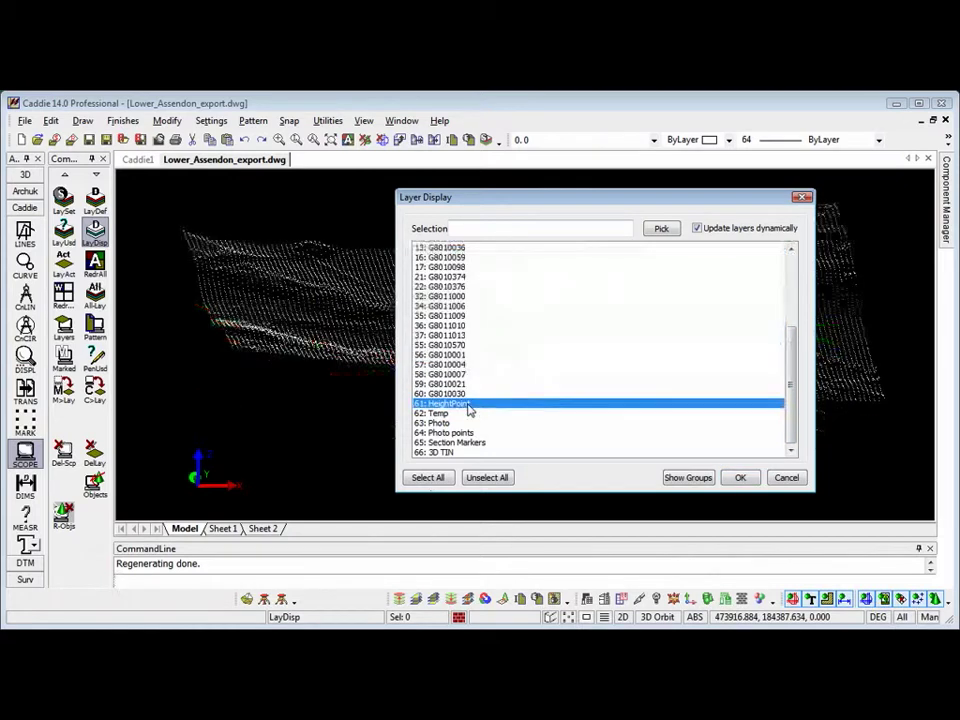
ctrl+click(446, 453)
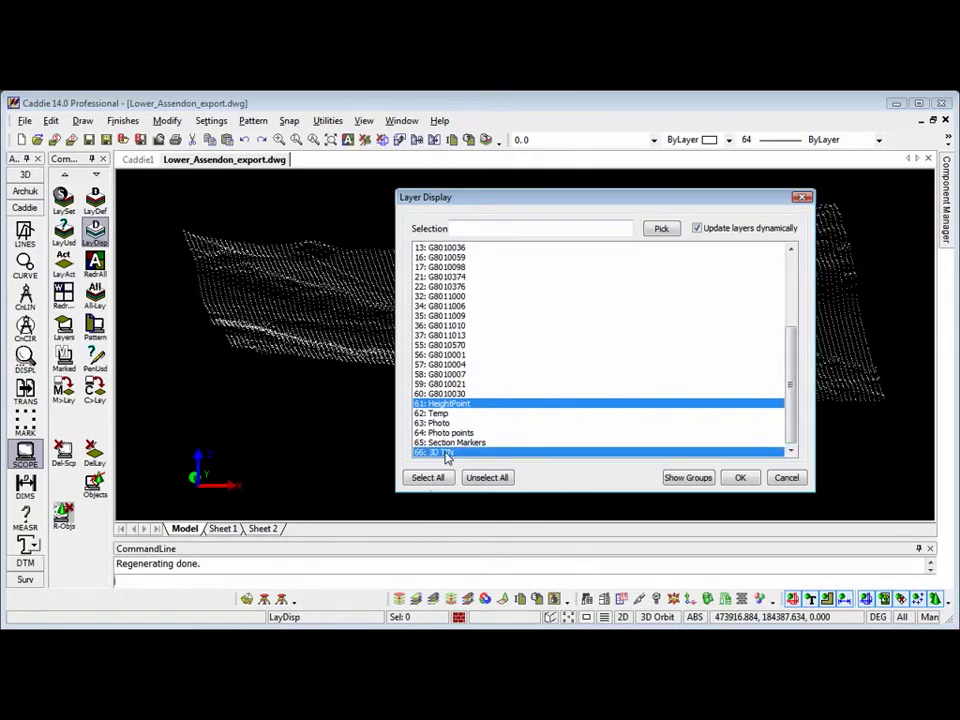
click(740, 478)
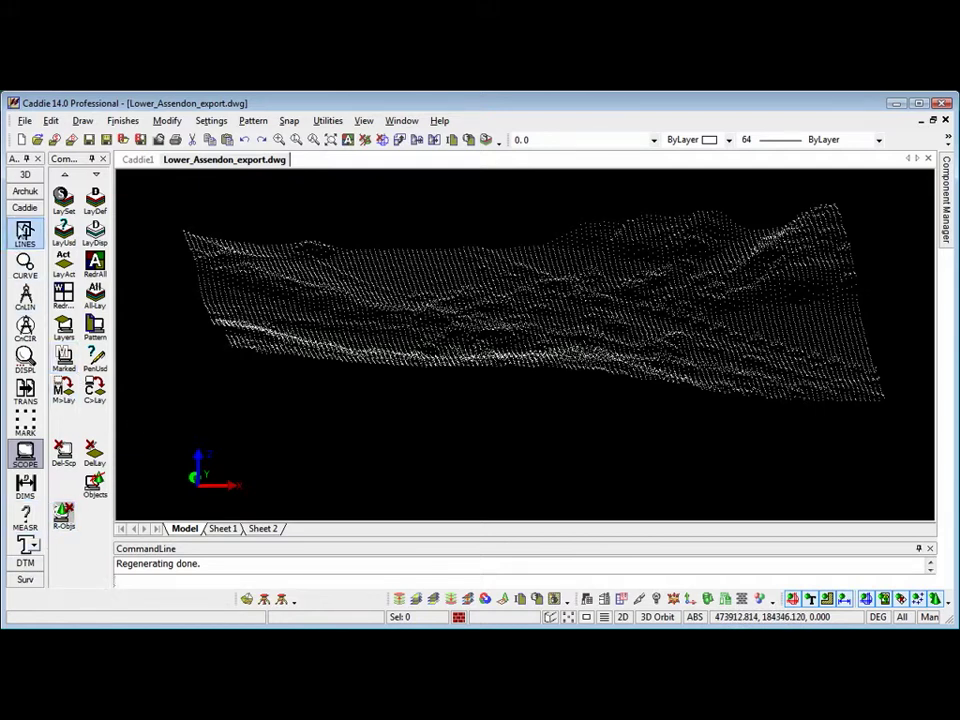
right_click(26, 211)
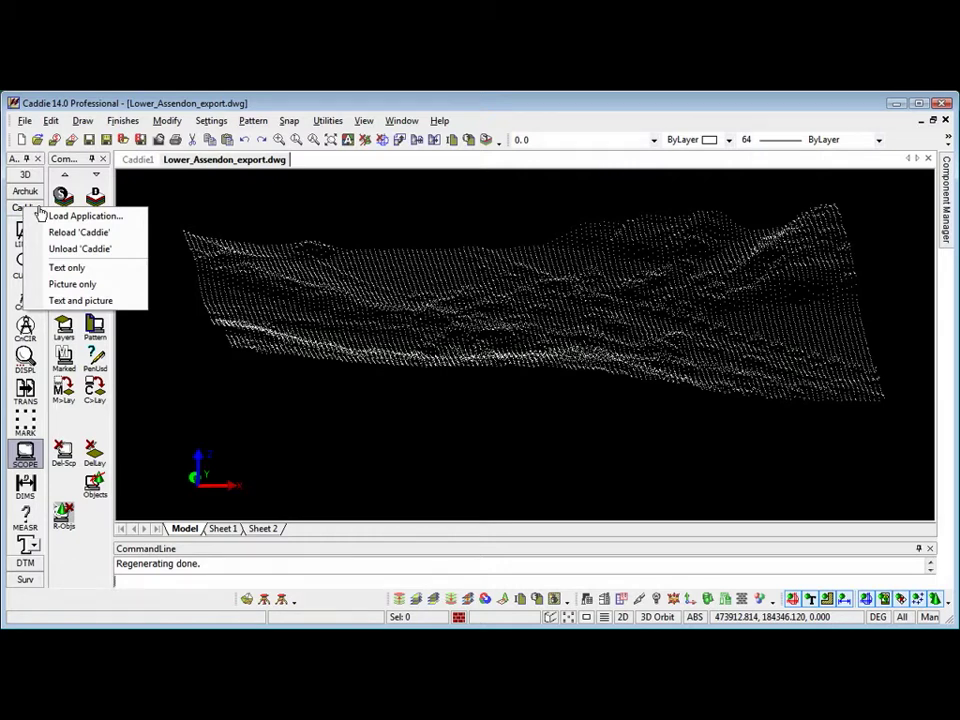
click(62, 217)
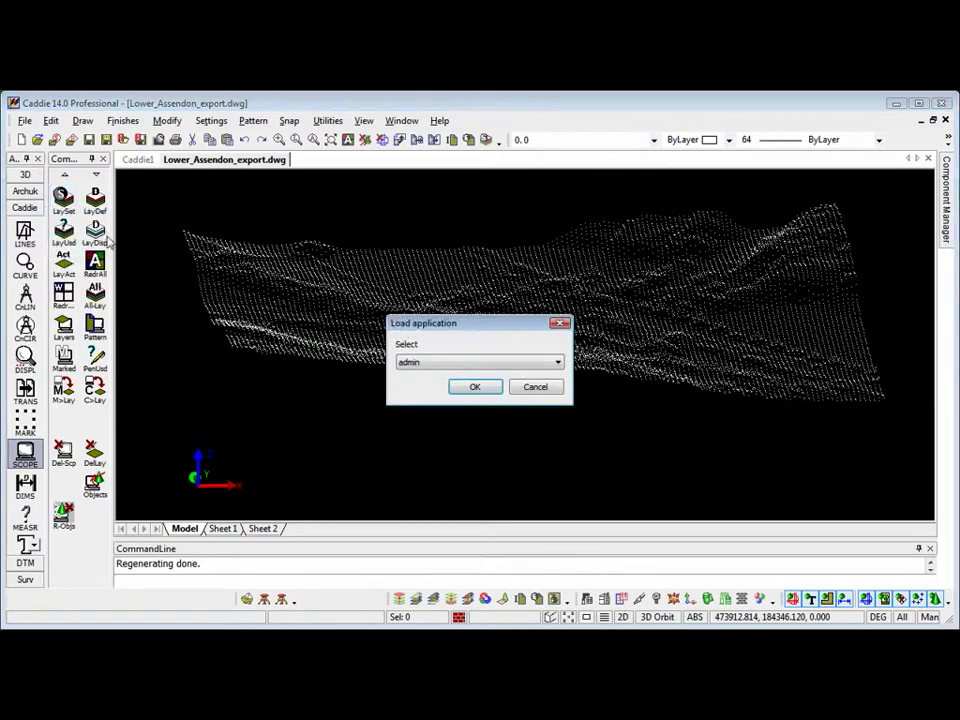
click(454, 363)
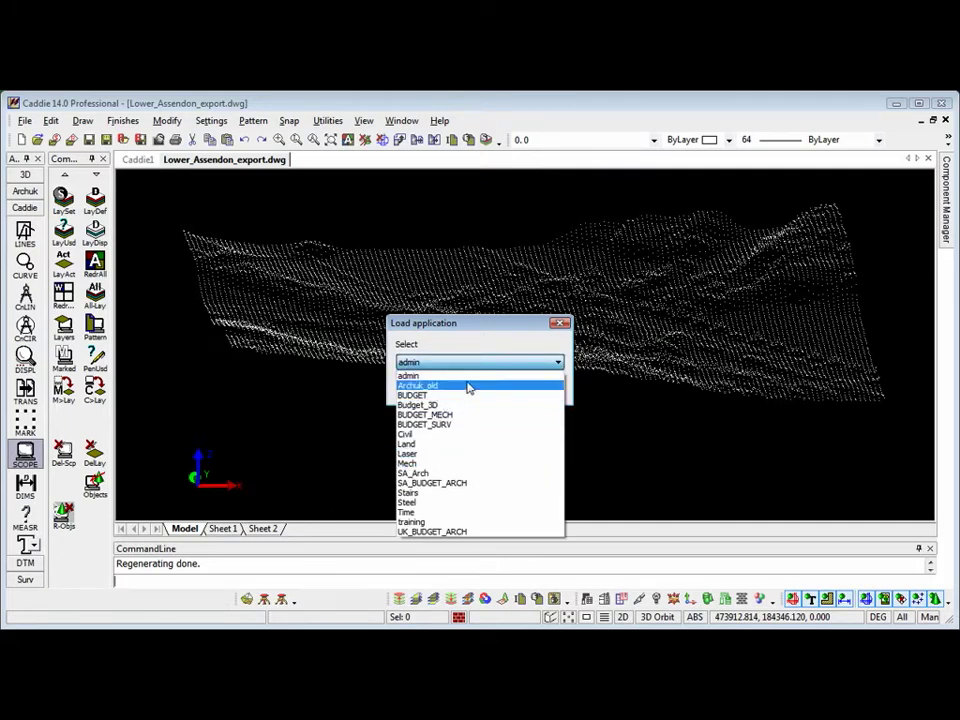
click(561, 326)
click(547, 386)
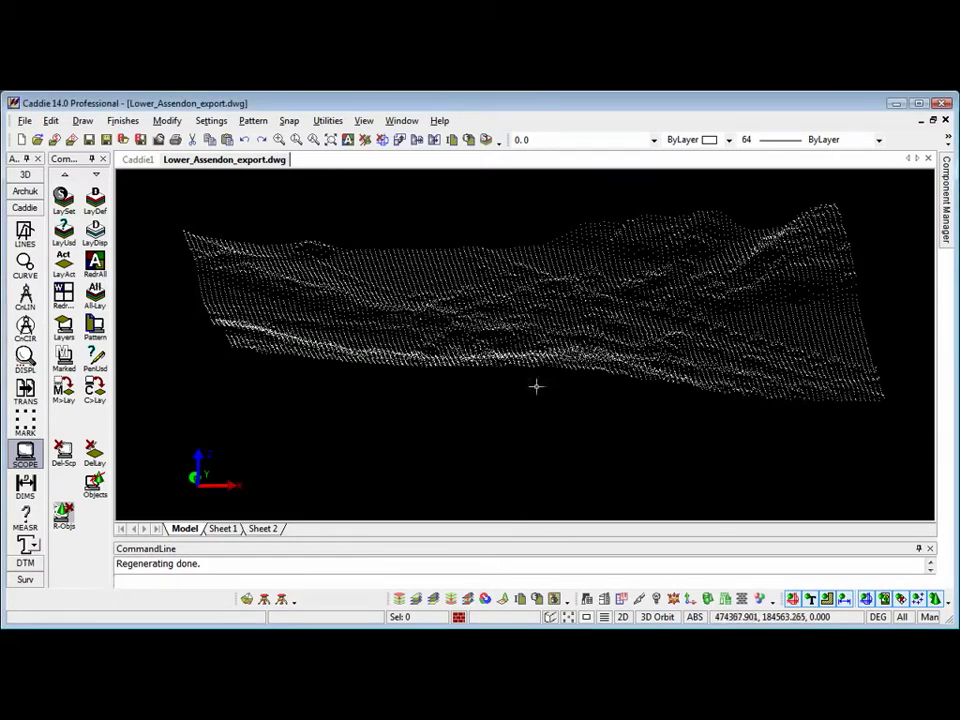
Make 3D TIN the active layer and triangulate all the height points of the terrain with the DTM Triang command
click(24, 563)
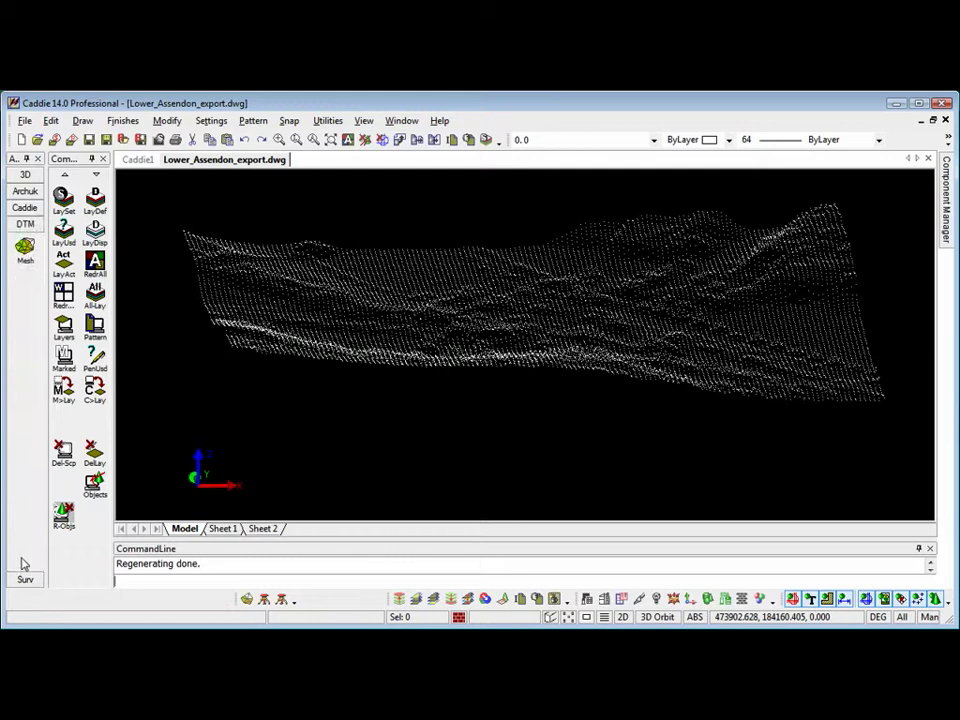
click(24, 247)
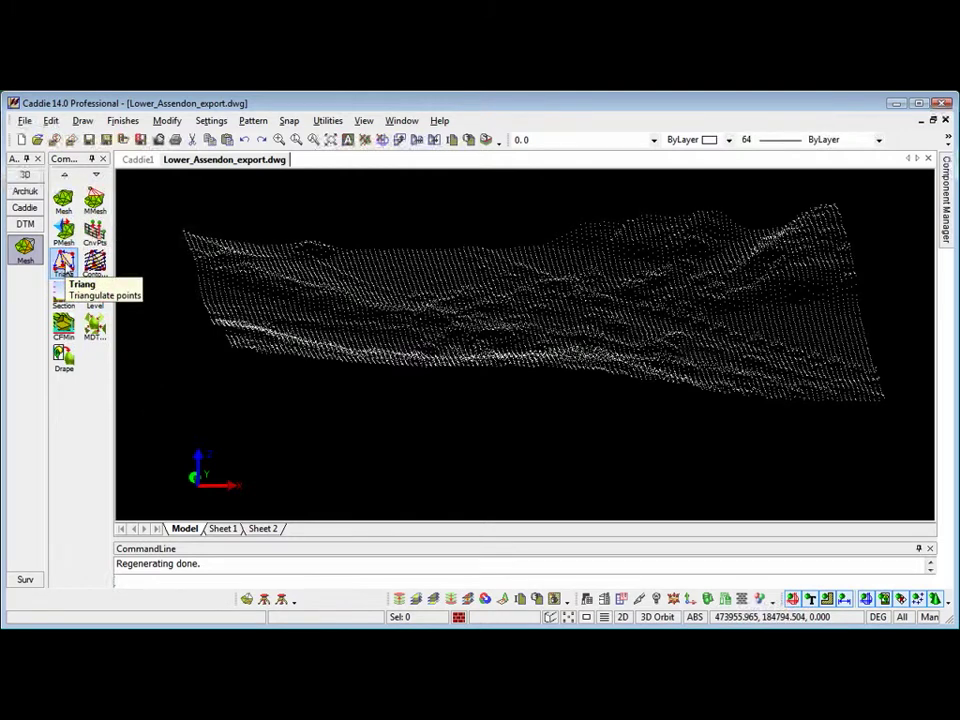
click(63, 265)
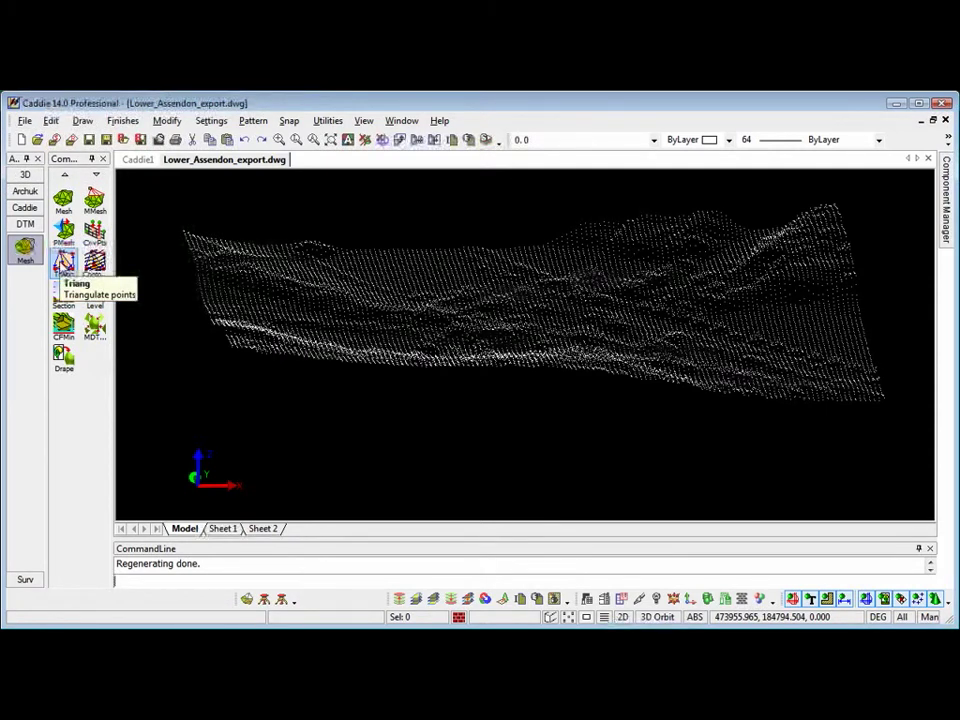
click(63, 263)
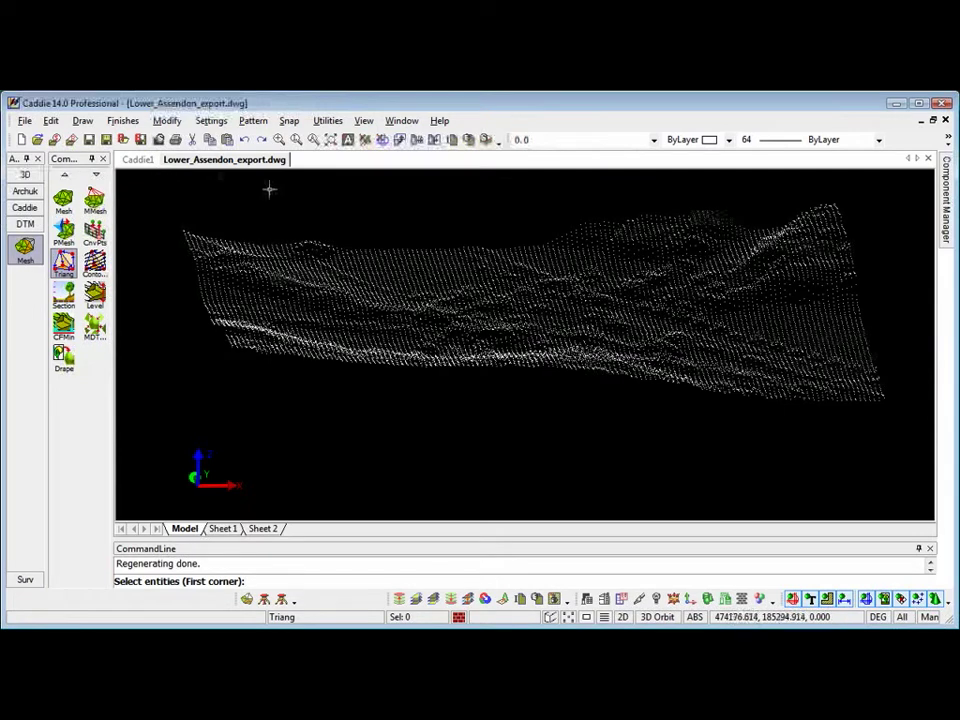
click(653, 141)
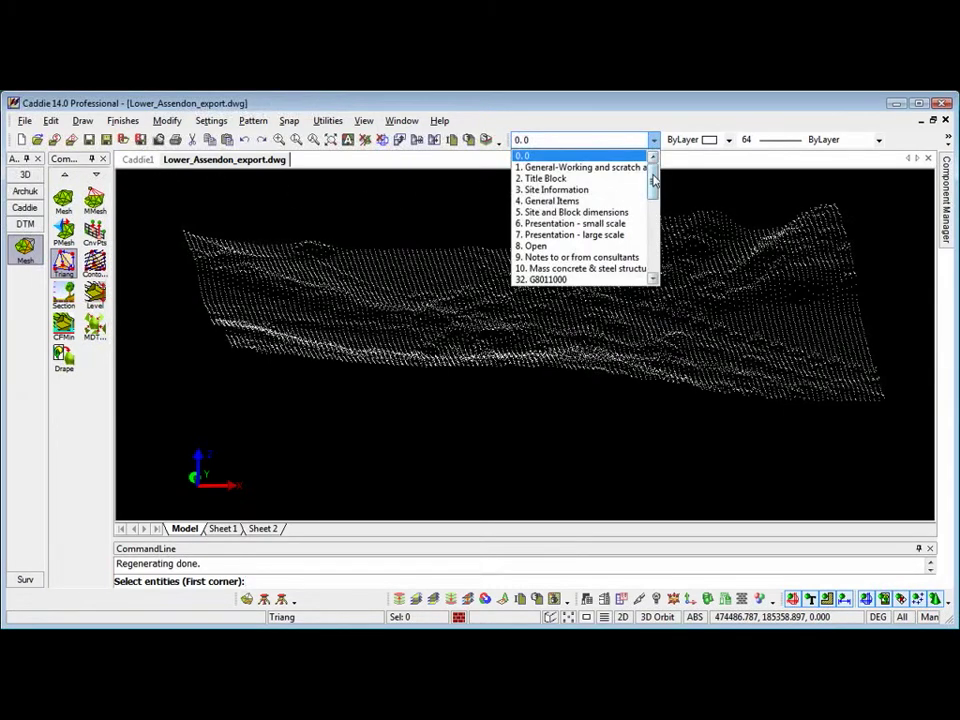
drag(654, 178, 669, 259)
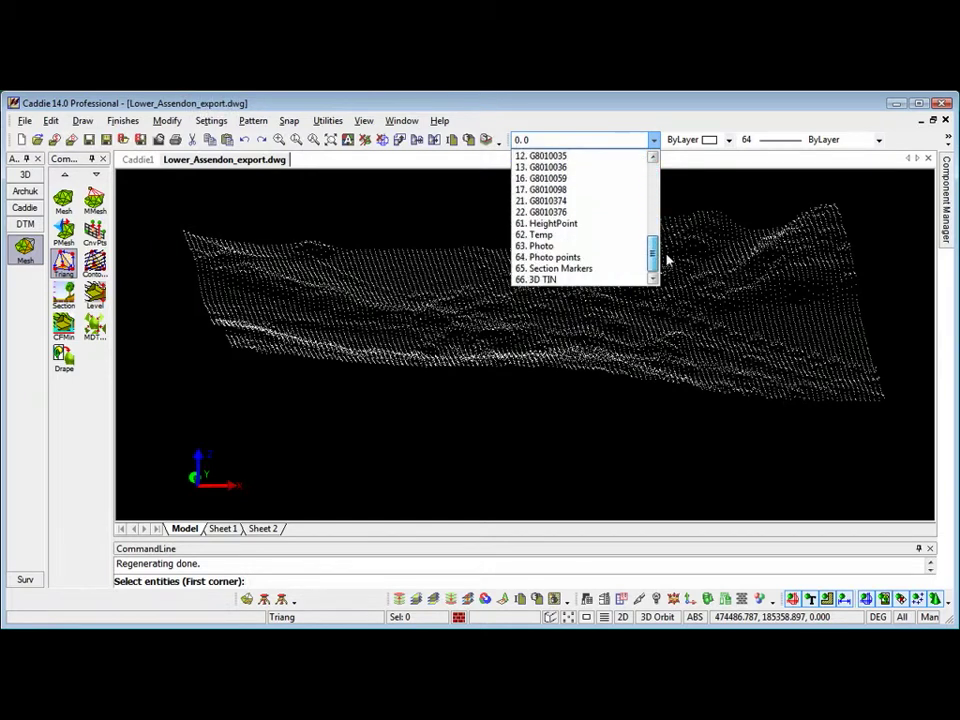
click(557, 279)
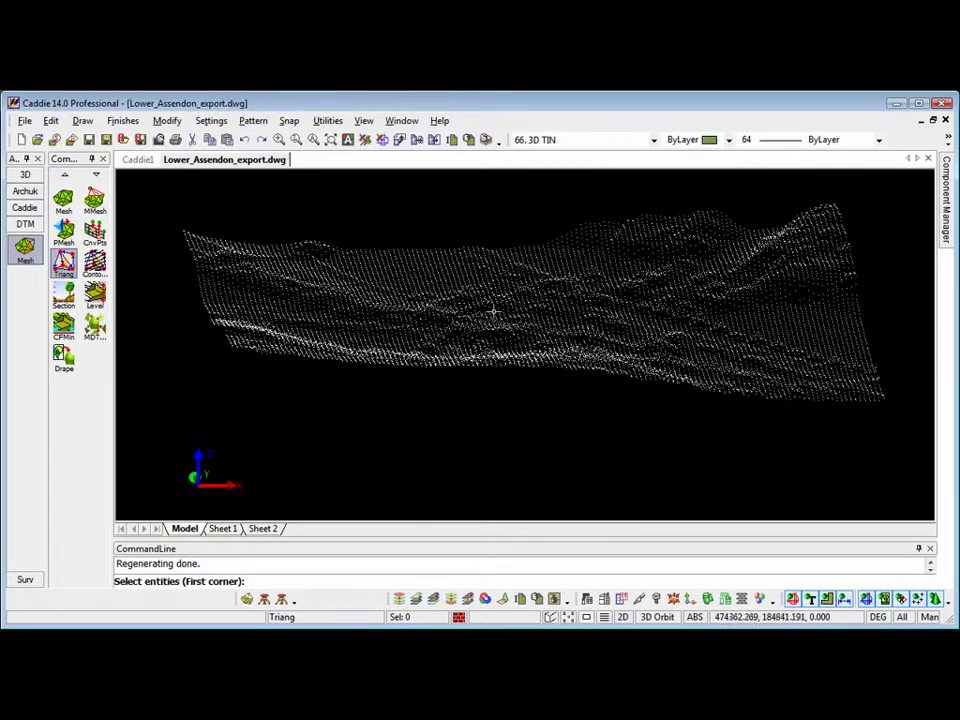
click(152, 185)
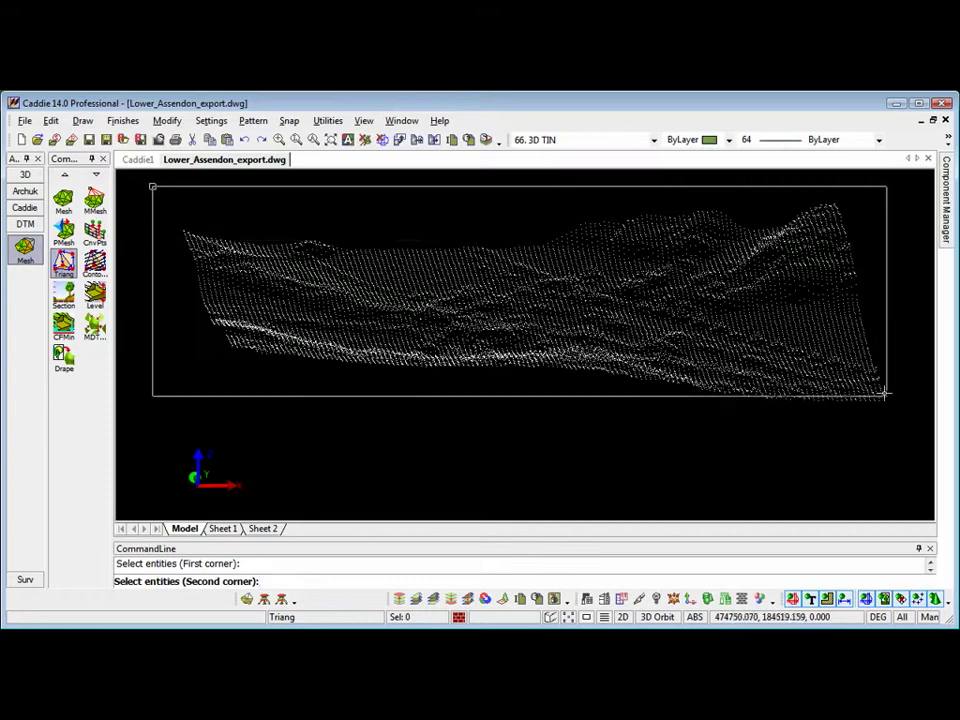
click(906, 447)
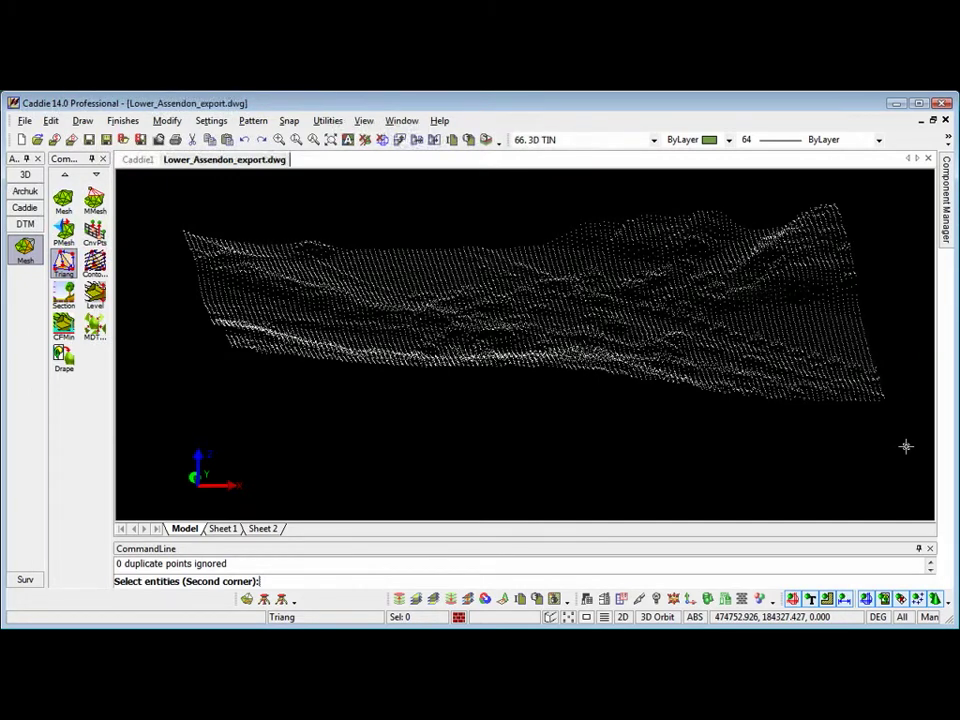
click(906, 446)
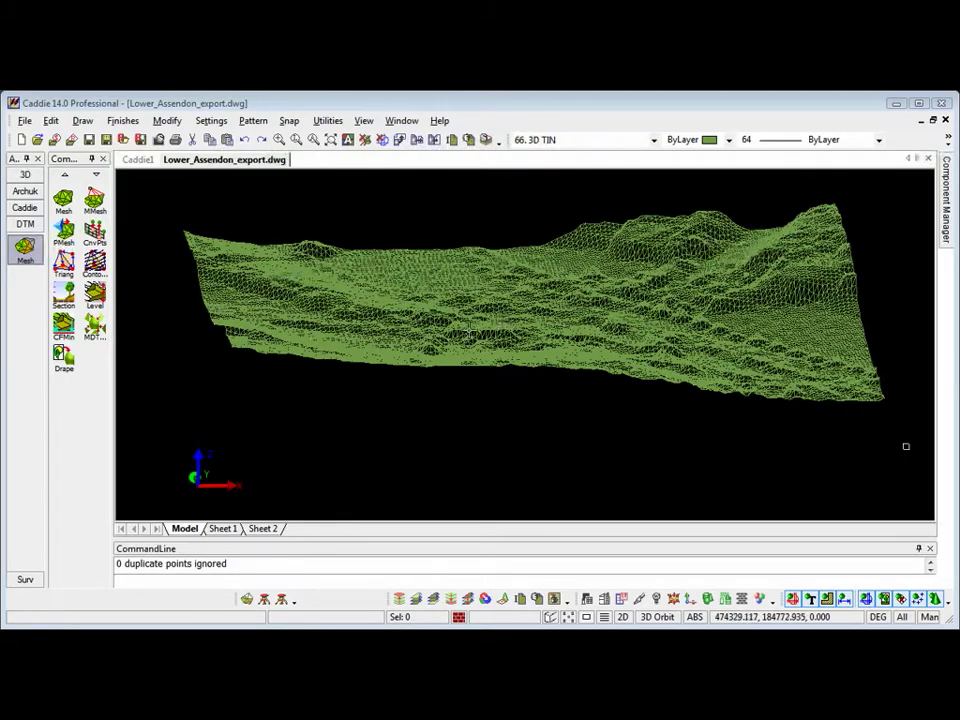
Display the triangulated terrain in the Phong shaded style and view it from a lower angle
drag(904, 446, 405, 497)
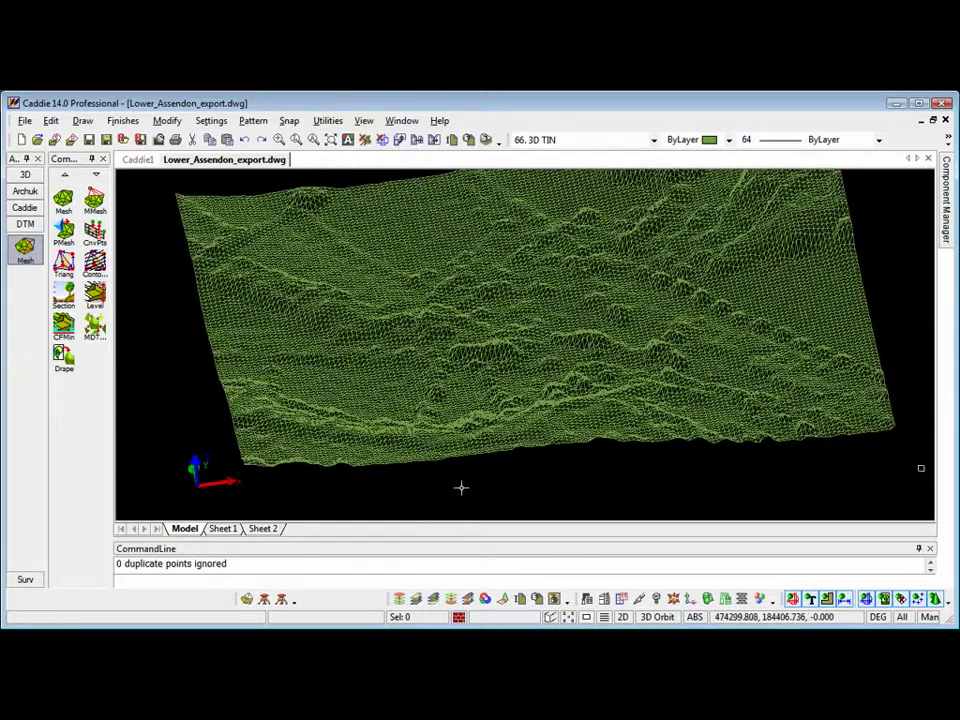
click(586, 617)
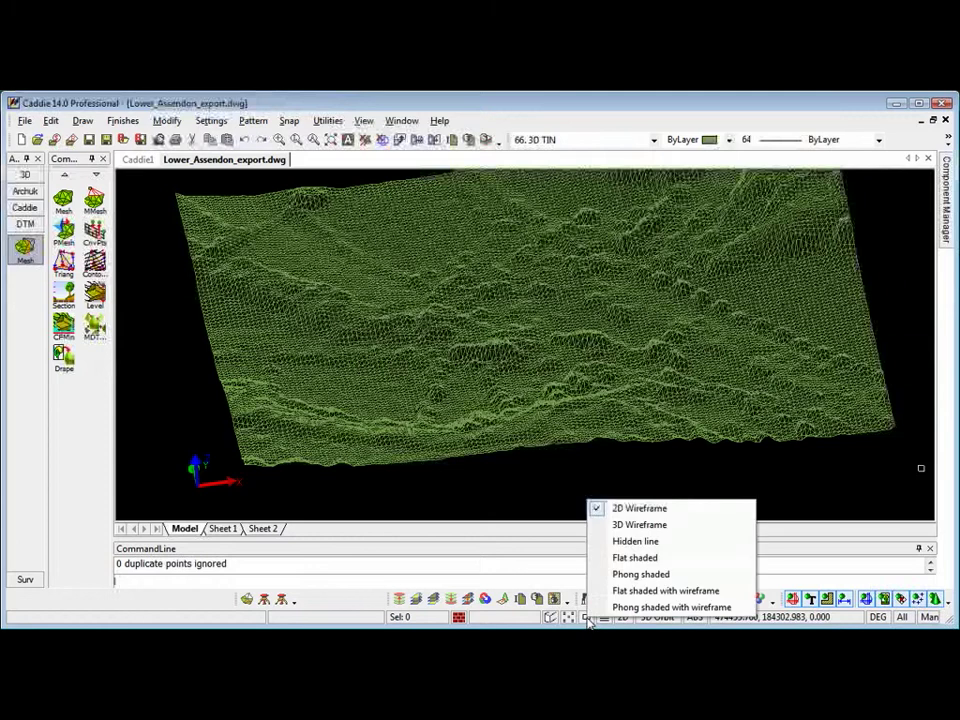
click(630, 575)
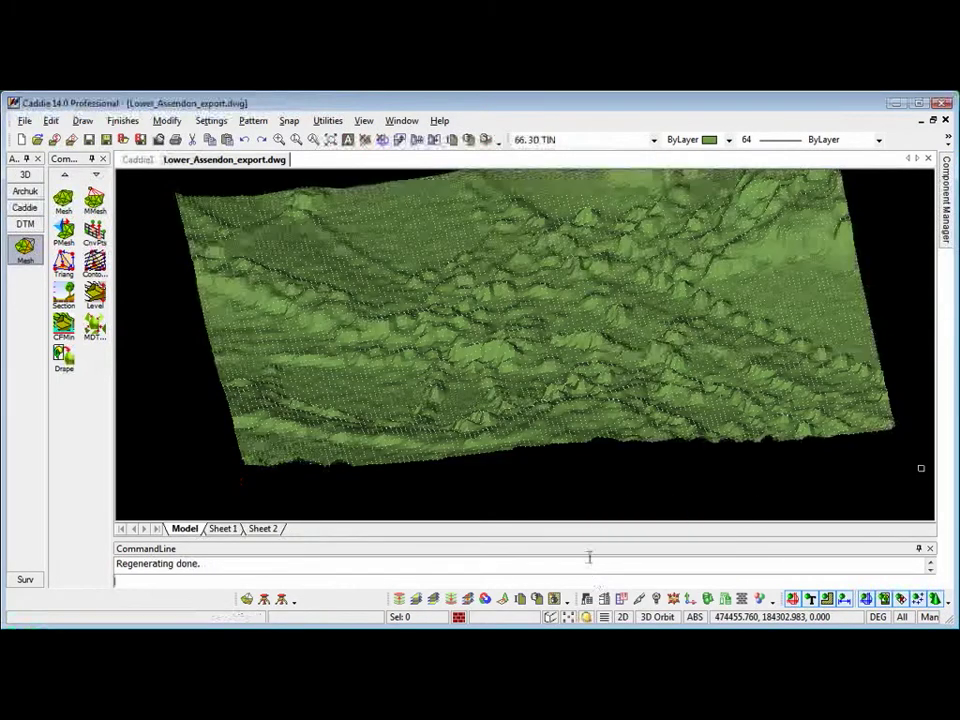
drag(596, 462, 615, 386)
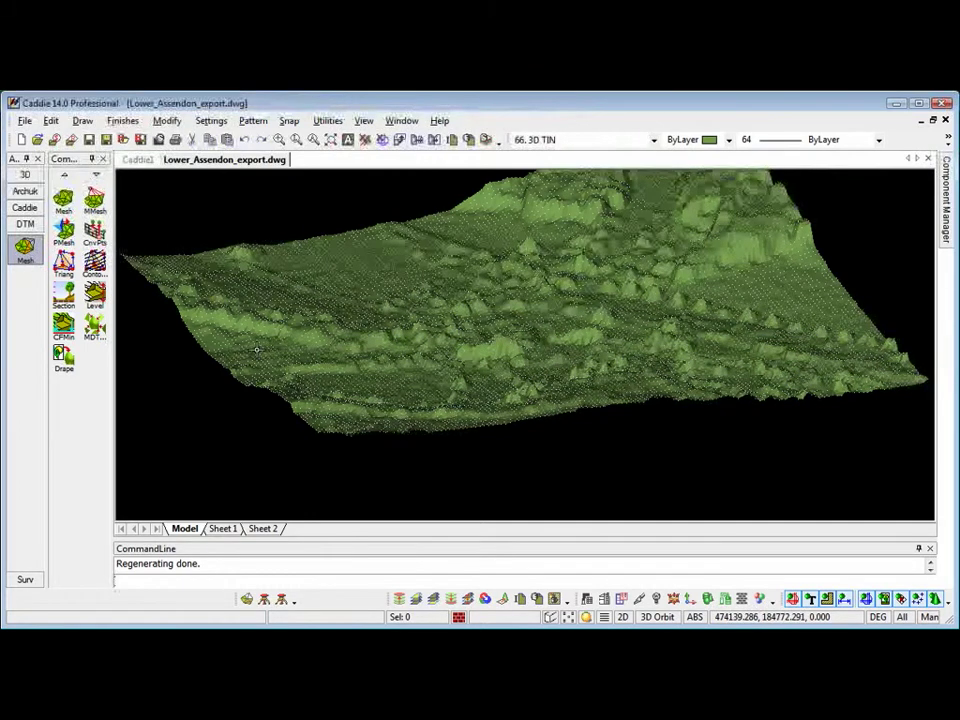
Hide the HeightPoint layer in the layer display, keeping the 3D TIN, Contours and Contour Heights layers selected
click(25, 208)
click(26, 452)
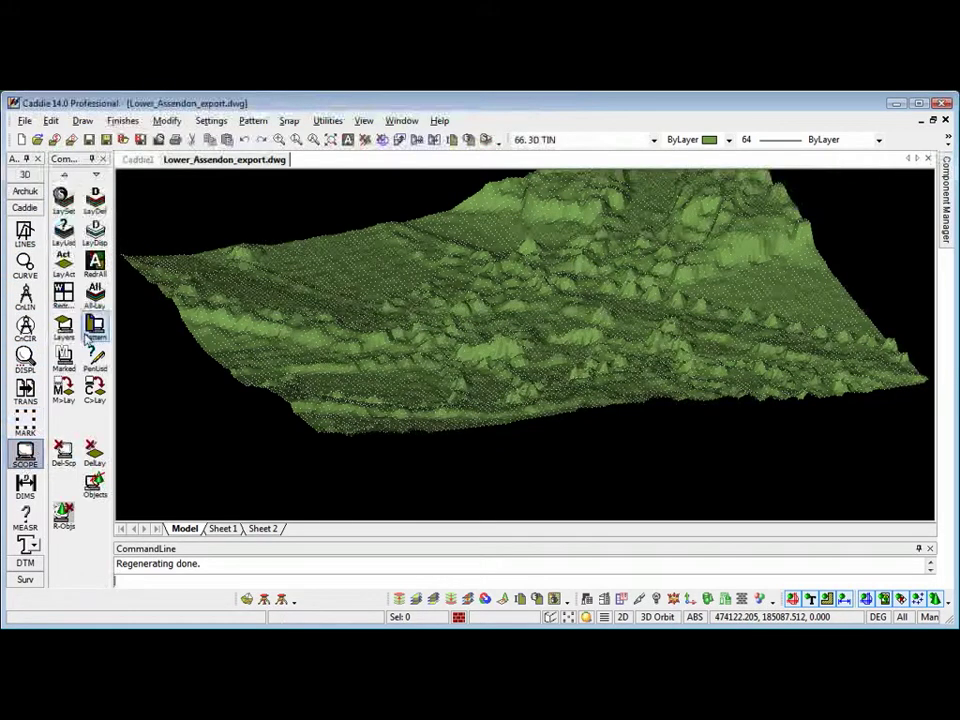
click(95, 232)
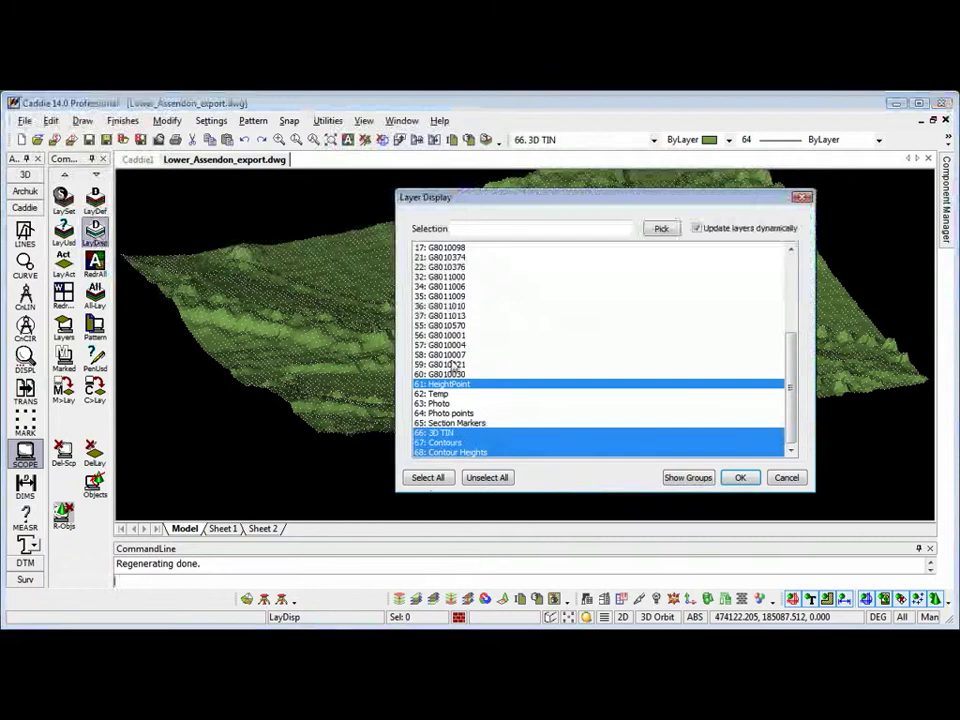
click(484, 387)
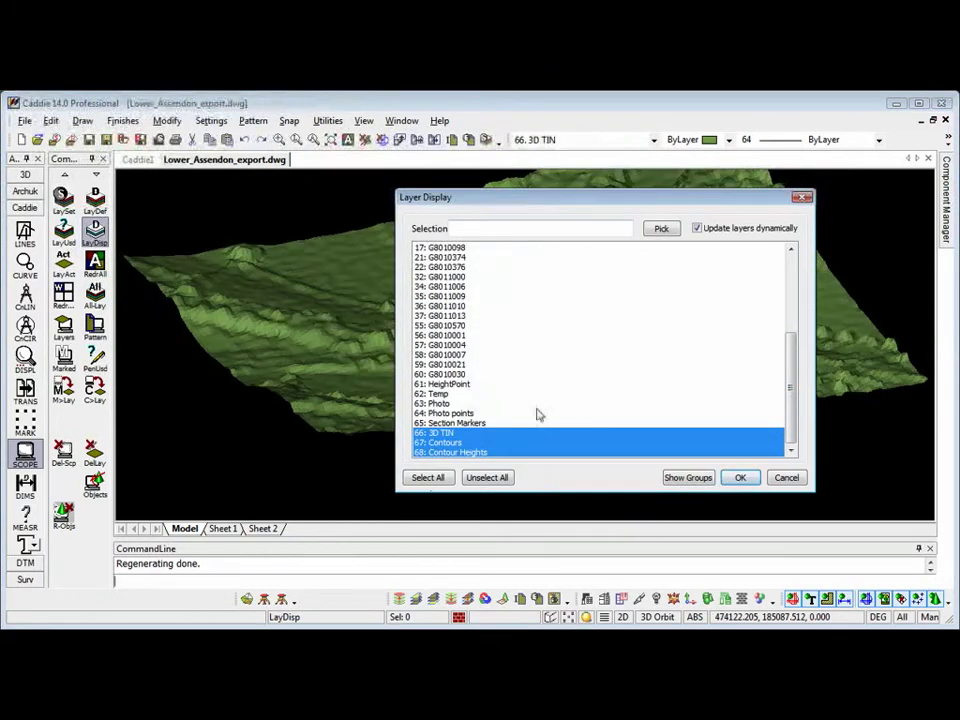
click(739, 478)
View the shaded terrain from a low angle and return it to the top view
drag(735, 476, 743, 368)
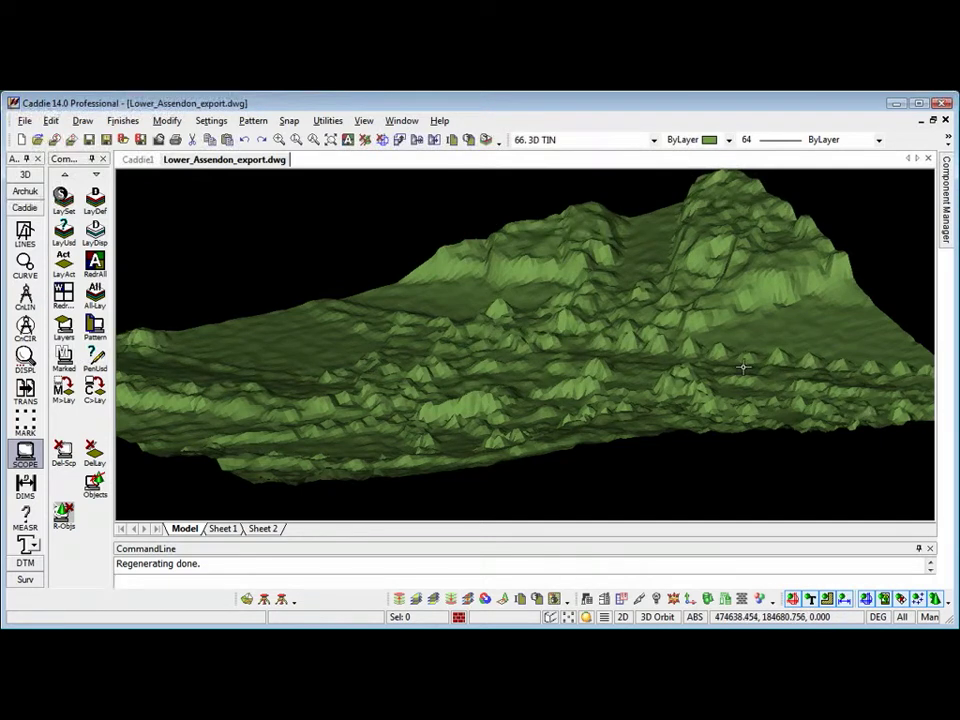
scroll(743, 368, down, 3)
drag(706, 368, 680, 372)
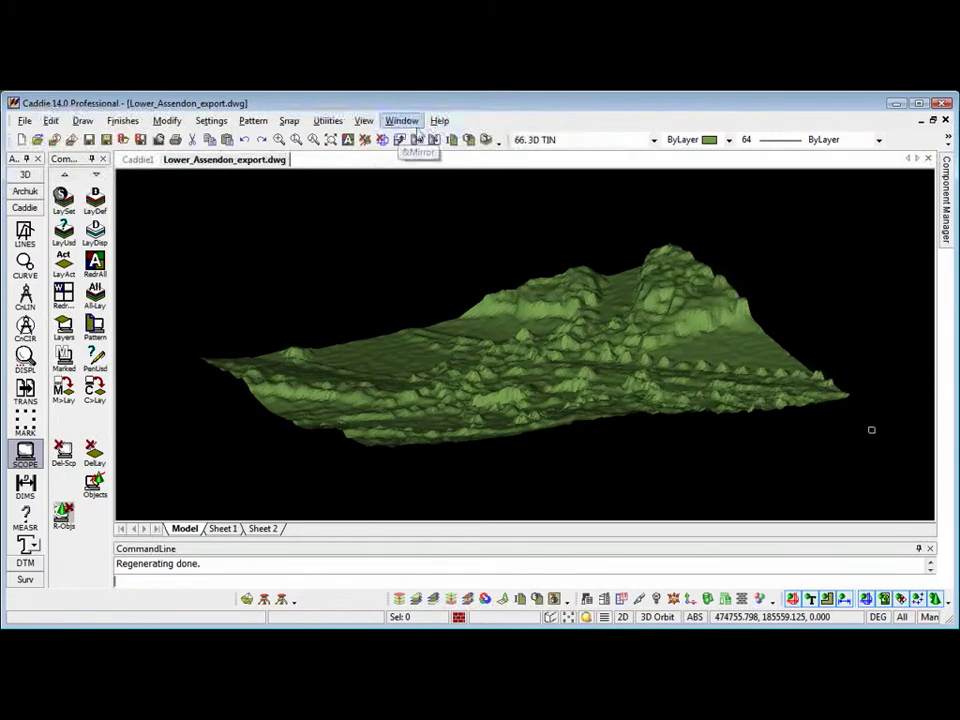
click(364, 121)
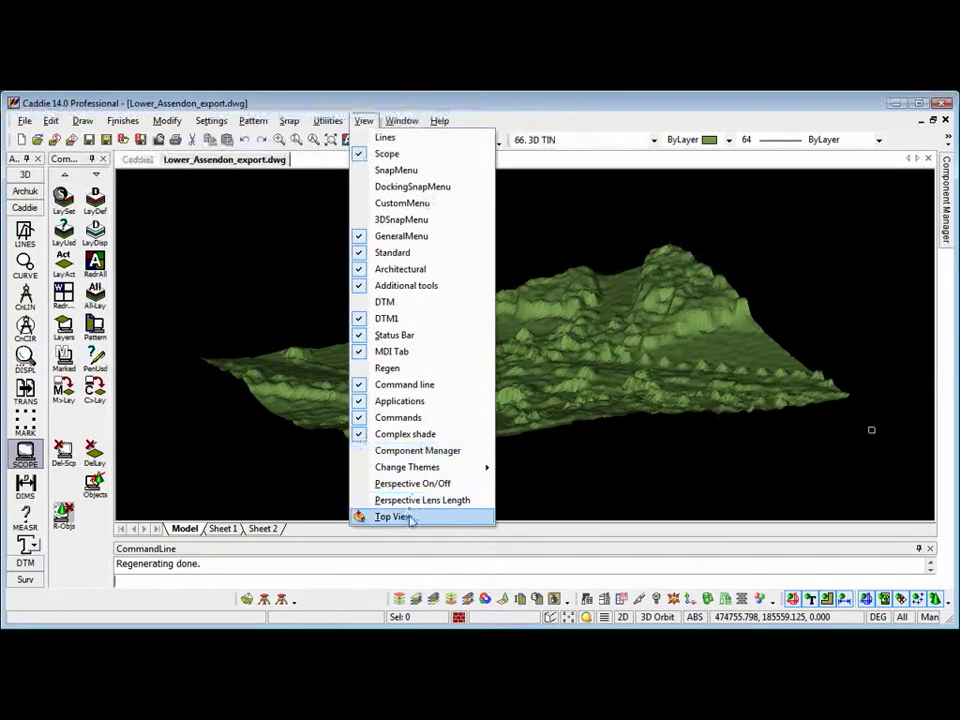
click(405, 515)
scroll(703, 501, down, 1)
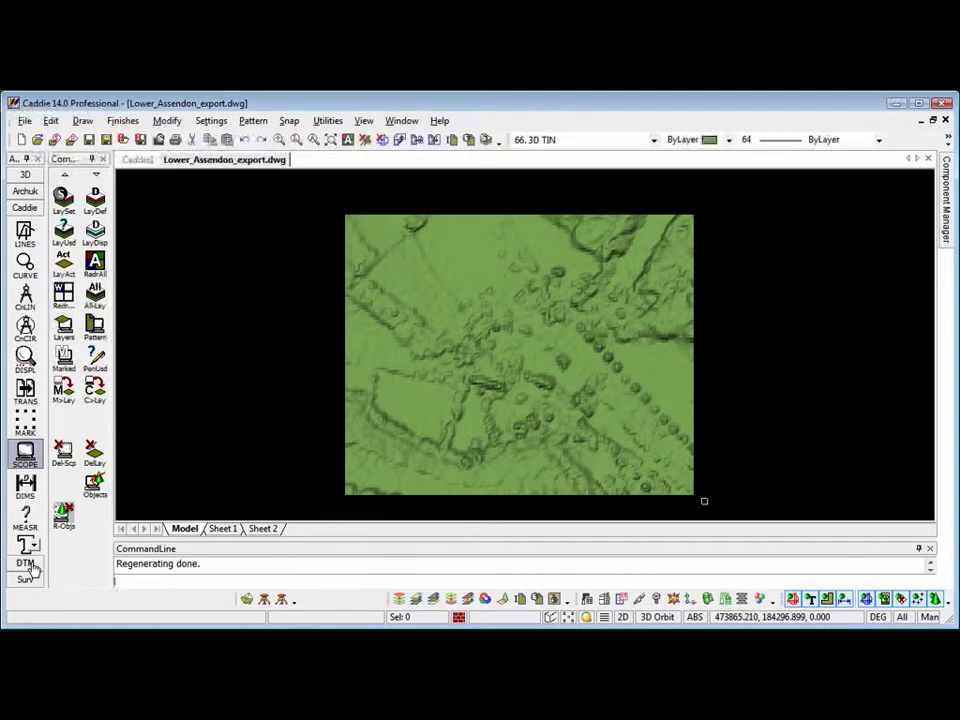
Generate labelled contours for the whole terrain at interval 2, major interval 10, with lines on the Contours layer and labels on Contour Heights
click(247, 601)
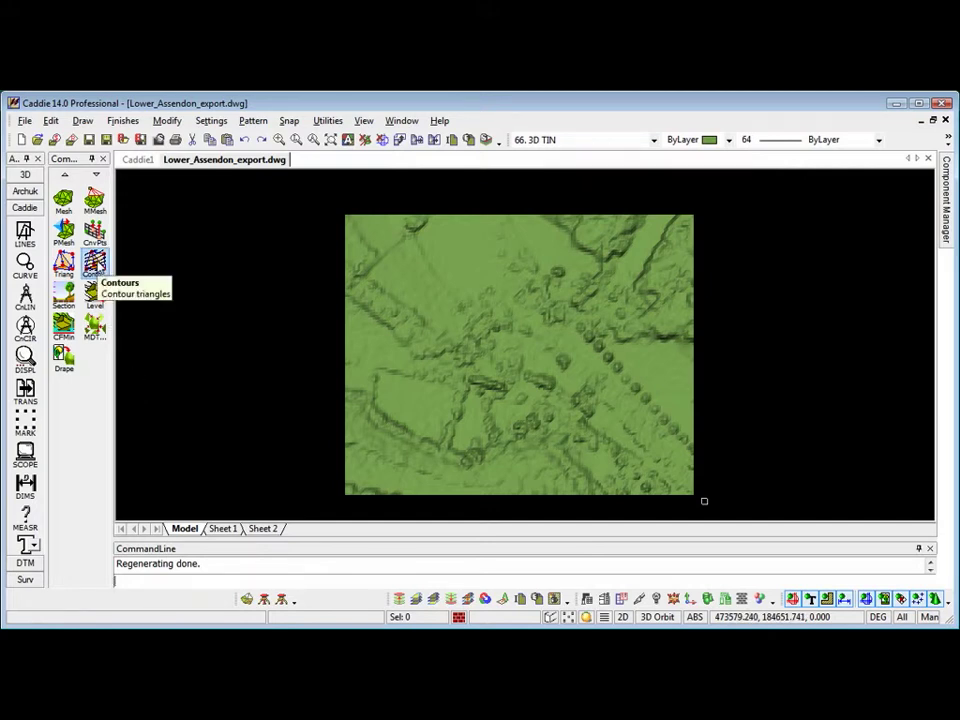
click(95, 262)
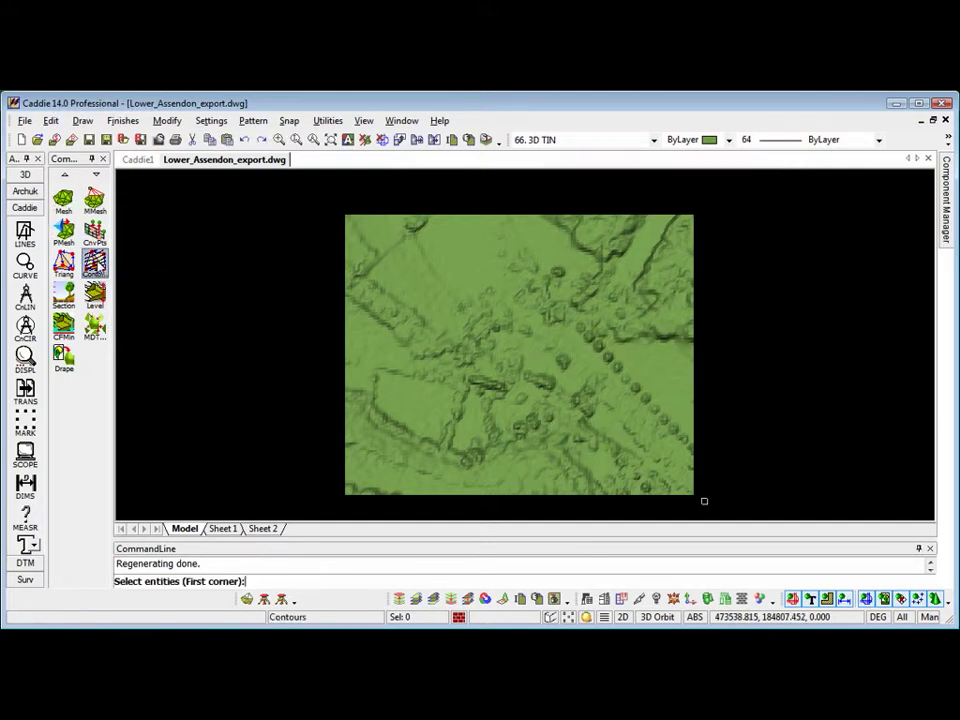
click(311, 195)
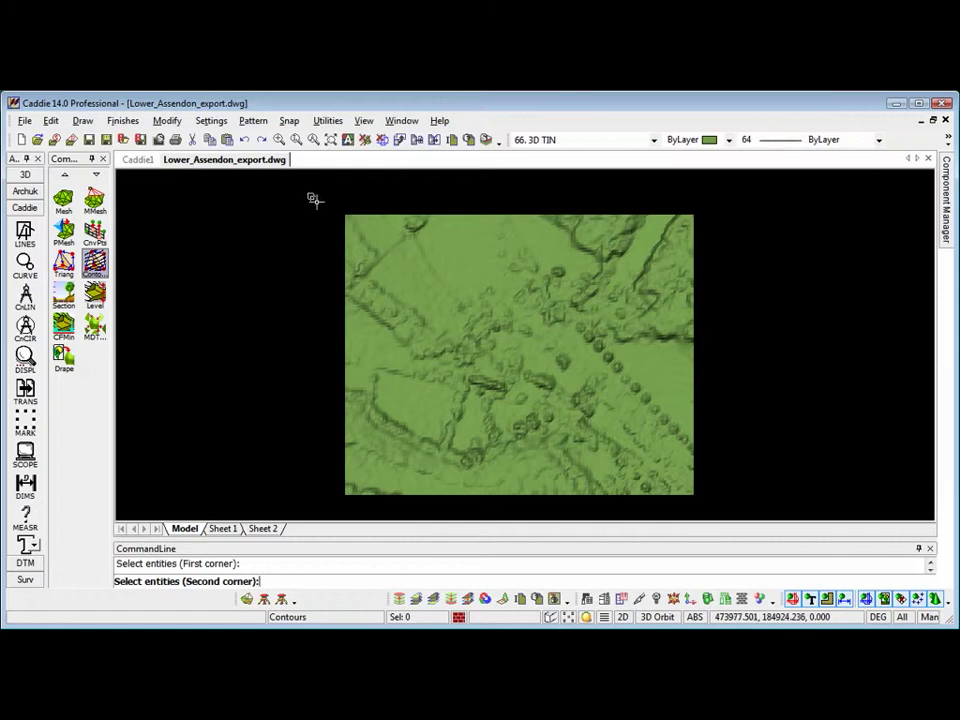
click(757, 508)
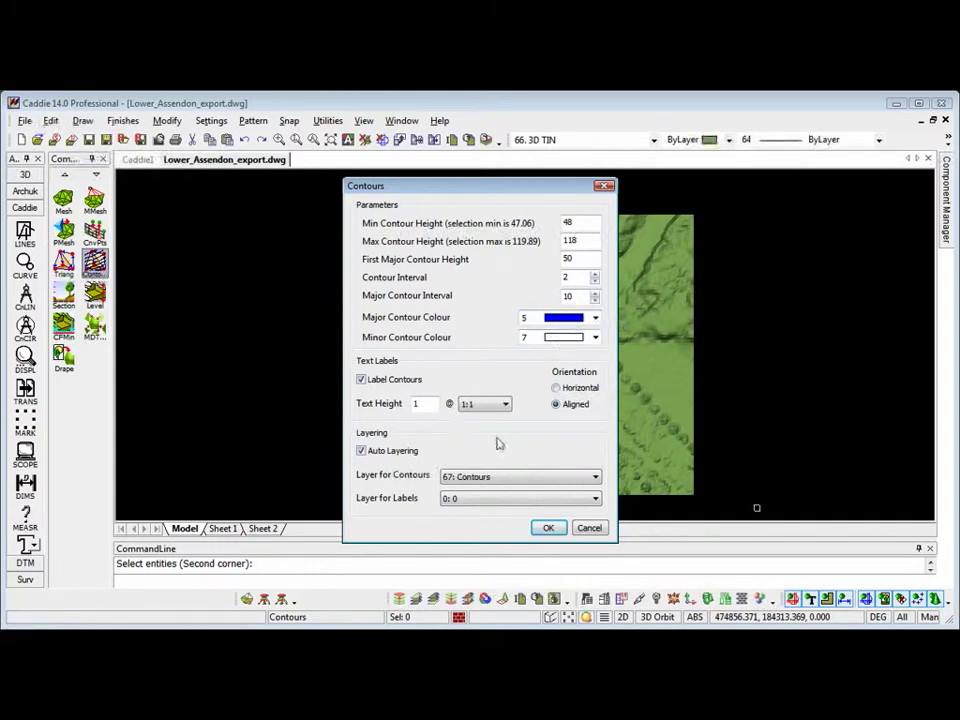
click(521, 500)
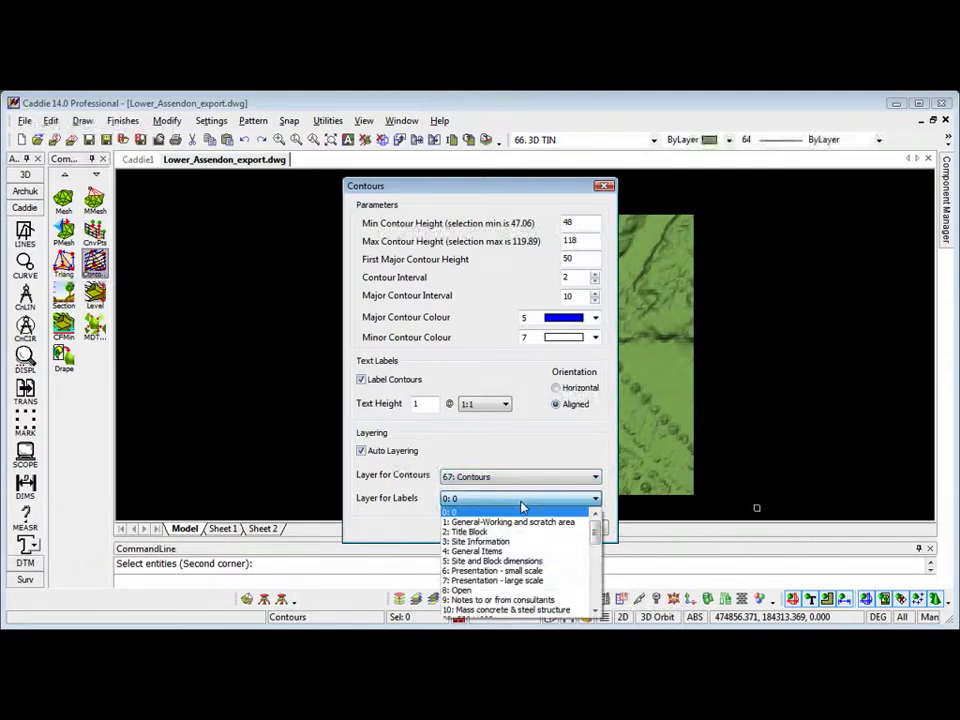
drag(595, 535, 533, 625)
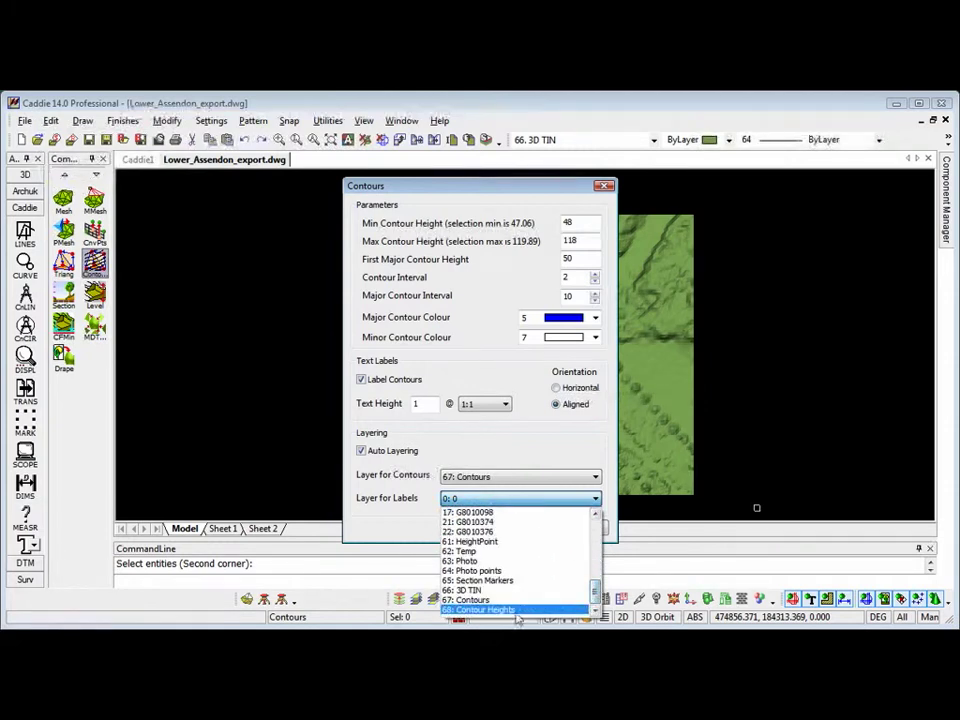
click(515, 609)
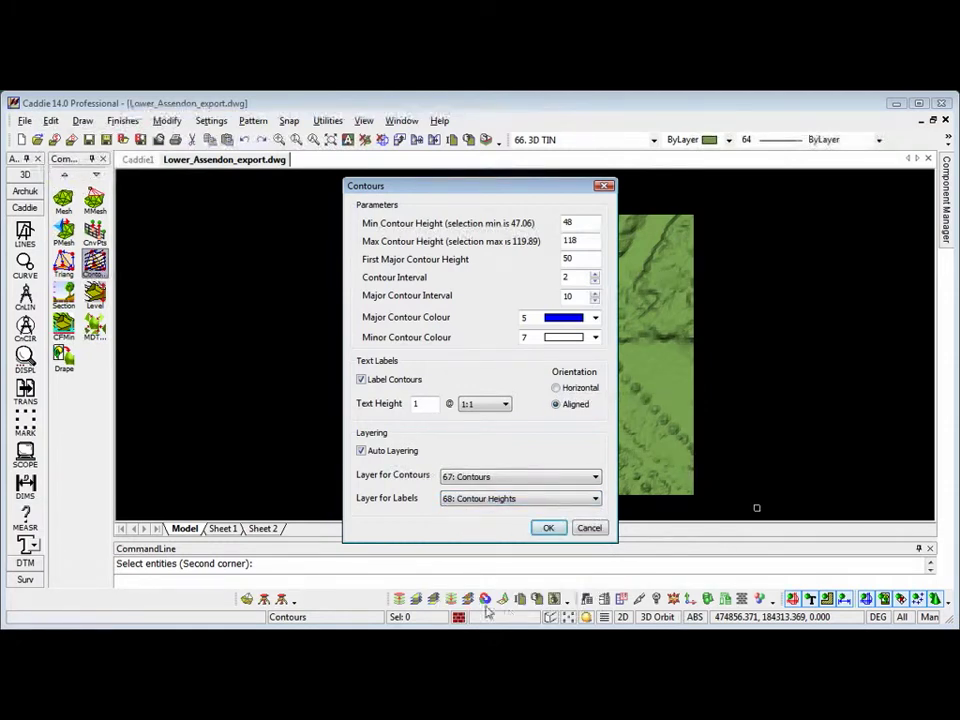
click(549, 527)
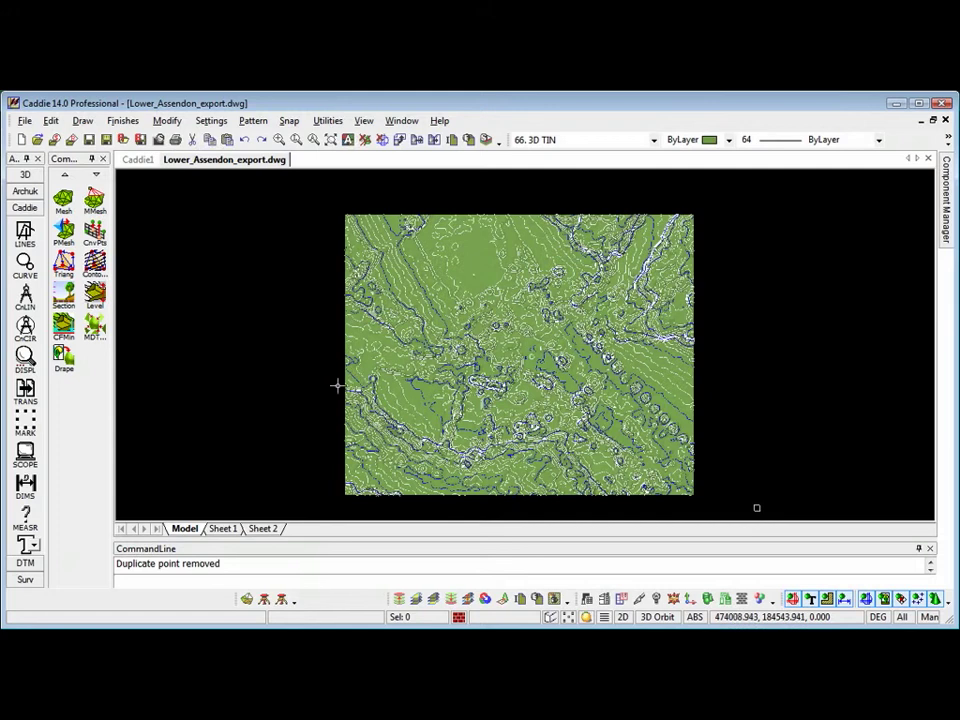
Hide the 3D TIN layer and display all the map layers up to G8010030 together with the contour layers
click(25, 456)
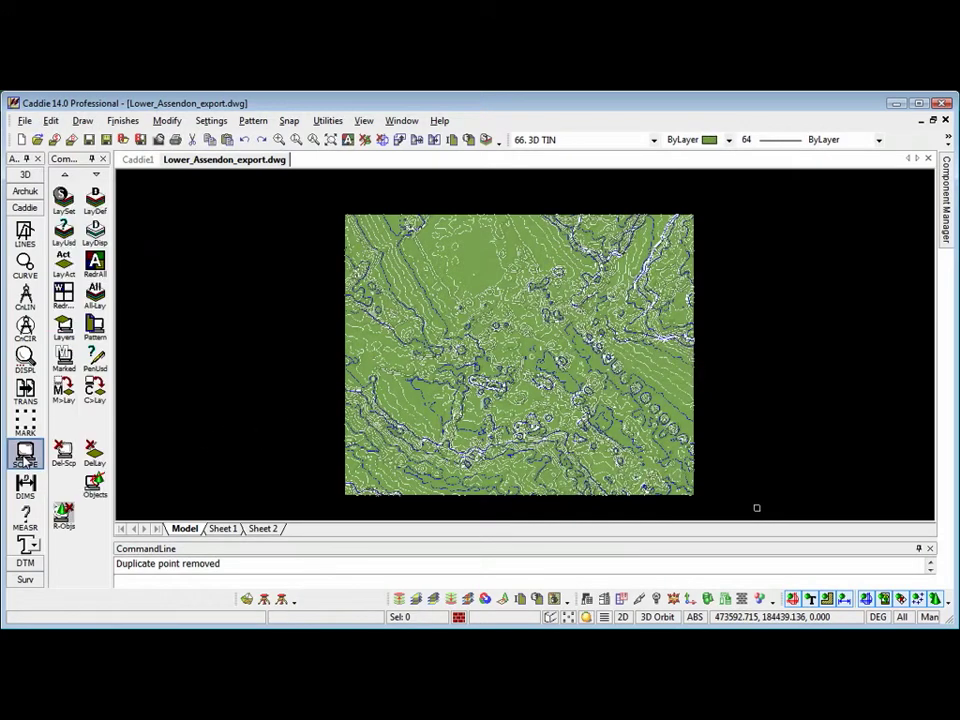
click(95, 232)
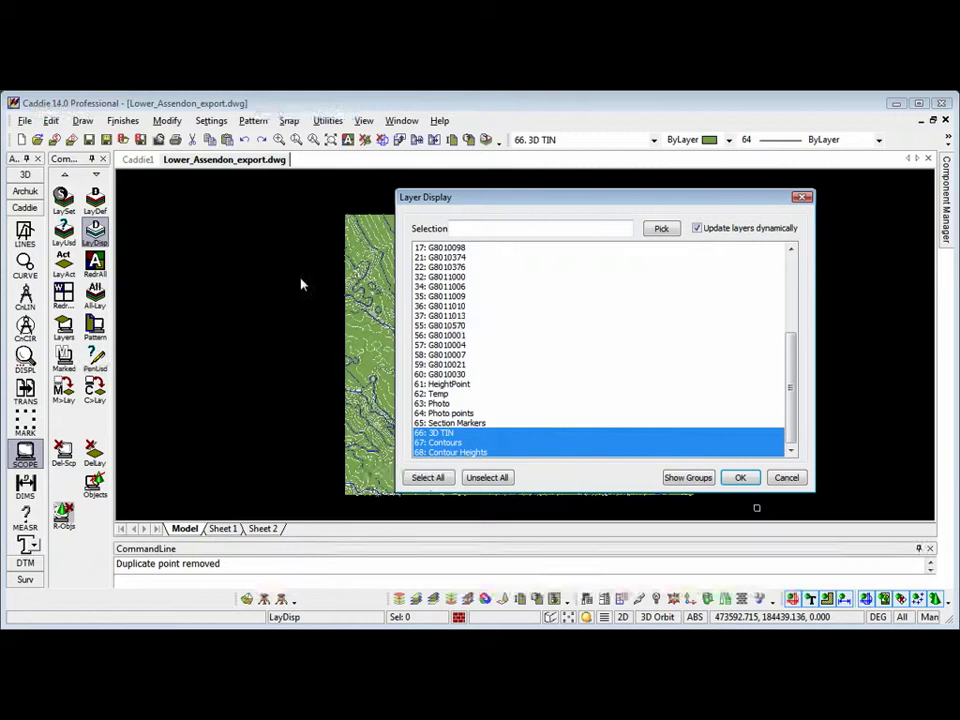
click(474, 433)
drag(476, 378, 492, 232)
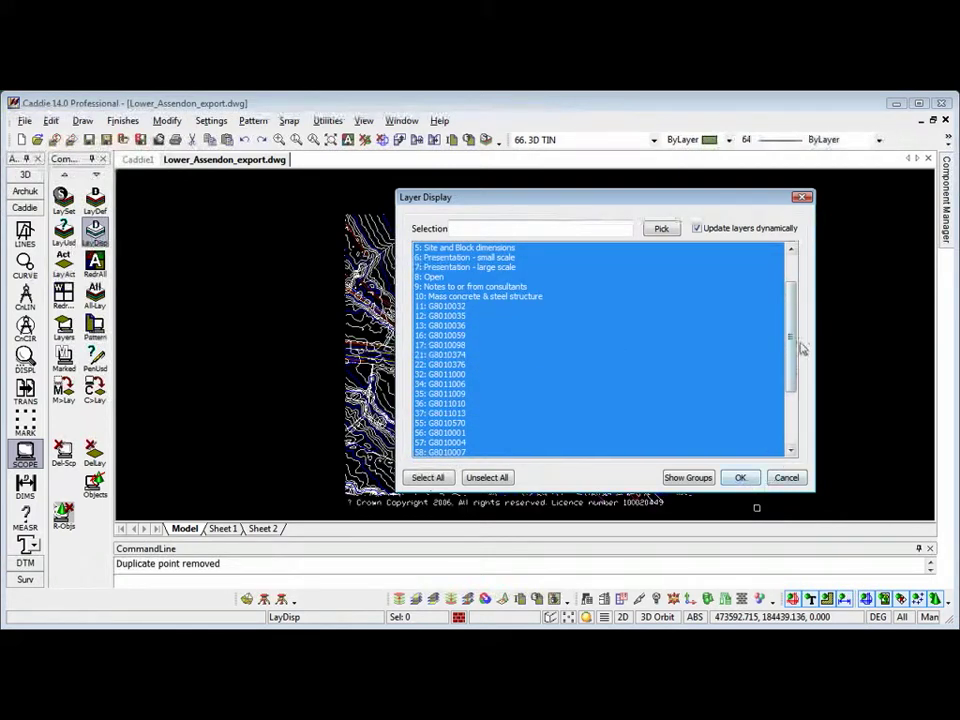
scroll(794, 305, up, 2)
drag(472, 296, 462, 250)
click(740, 478)
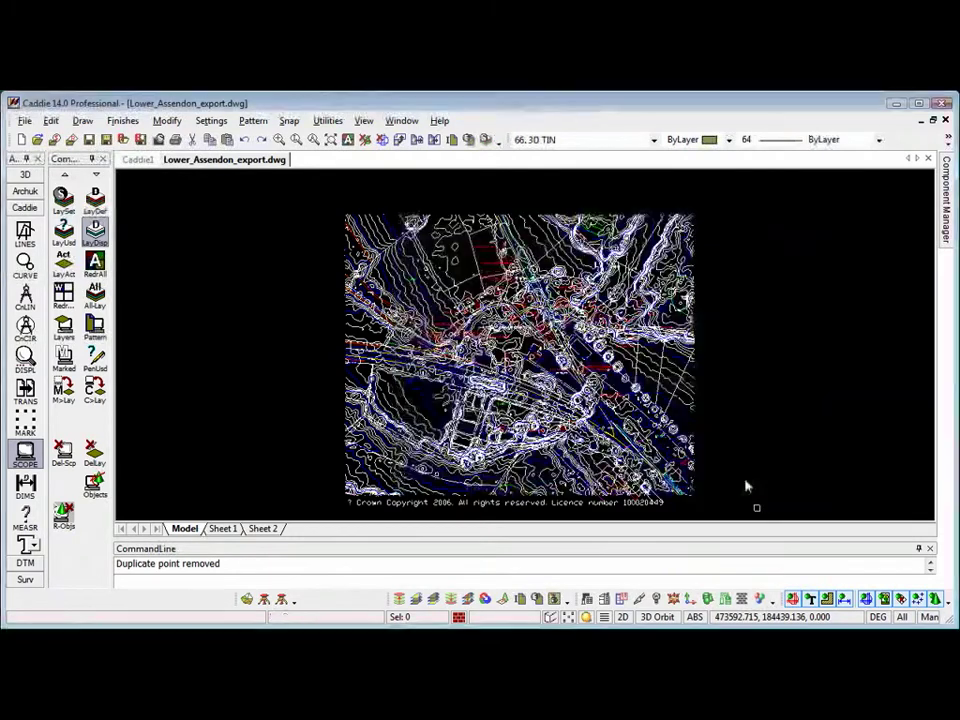
Examine the contour lines and their height labels over the site map, close up and as a whole
scroll(520, 350, up, 3)
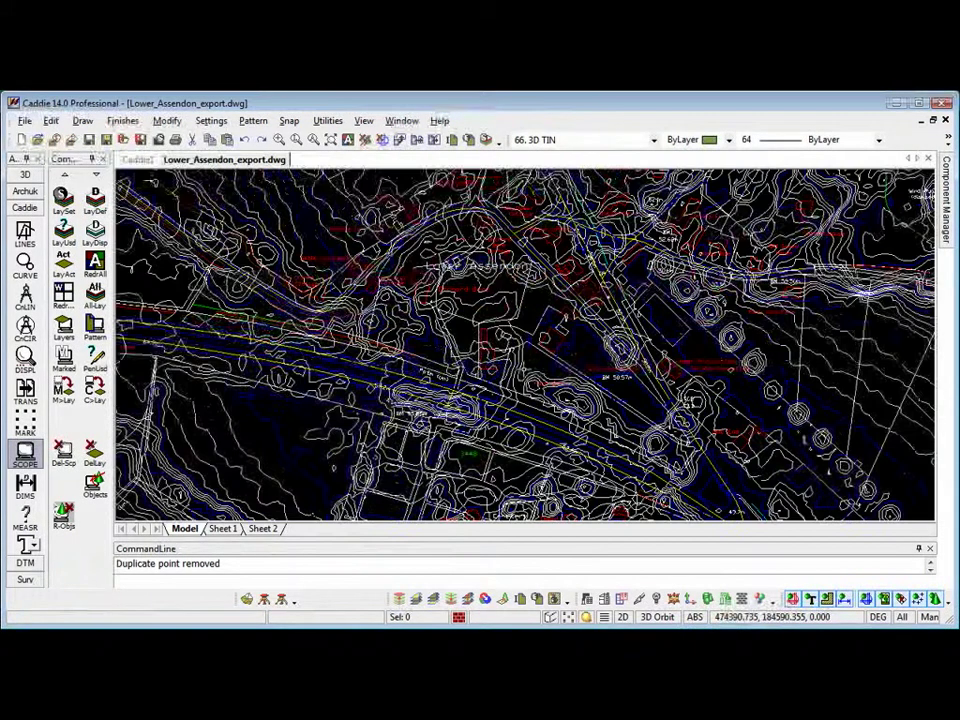
scroll(767, 396, up, 1)
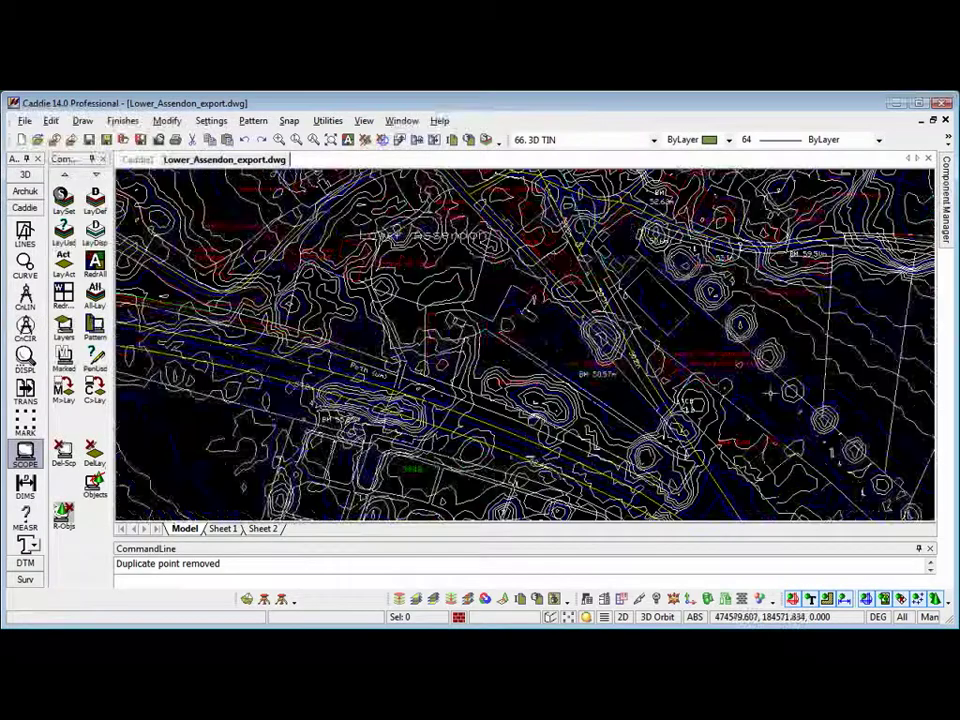
scroll(750, 388, up, 1)
scroll(734, 378, down, 3)
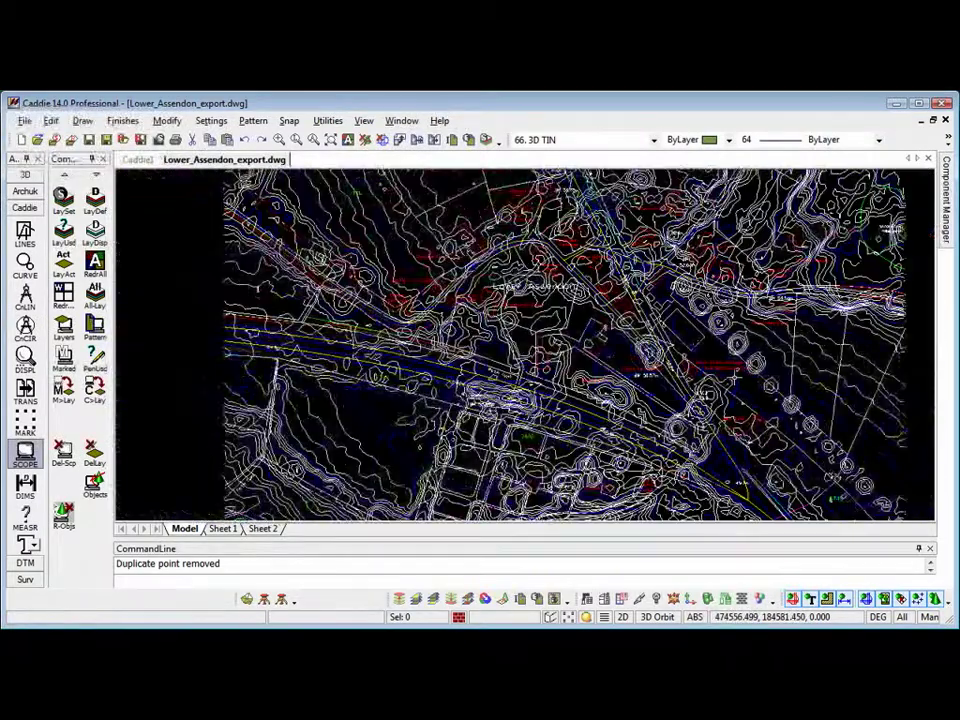
scroll(735, 378, up, 1)
scroll(860, 435, up, 2)
scroll(860, 435, up, 3)
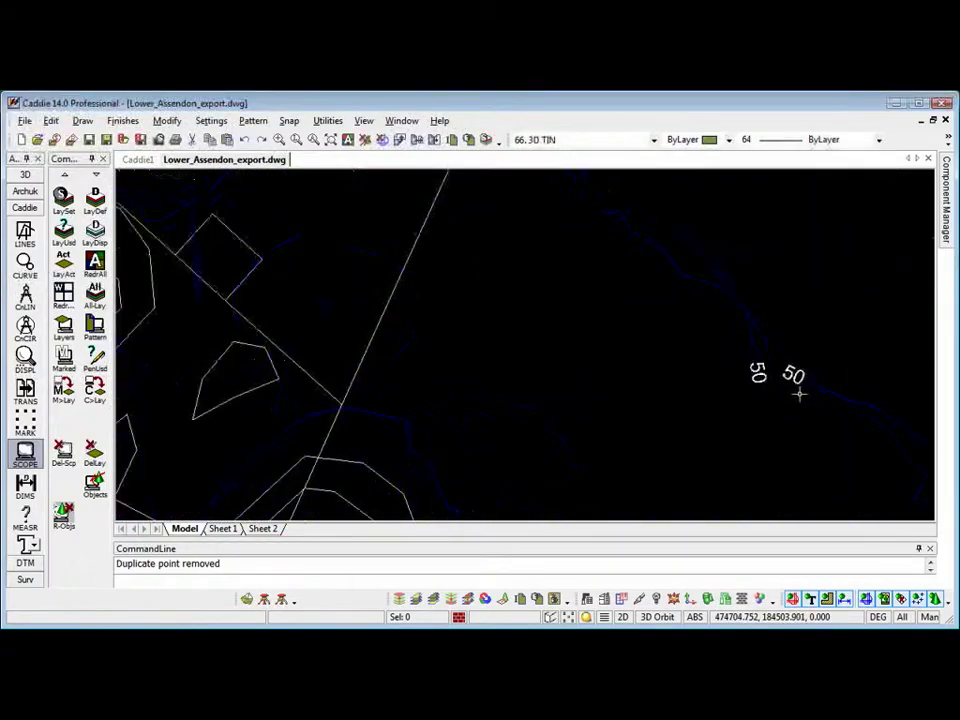
scroll(799, 395, down, 5)
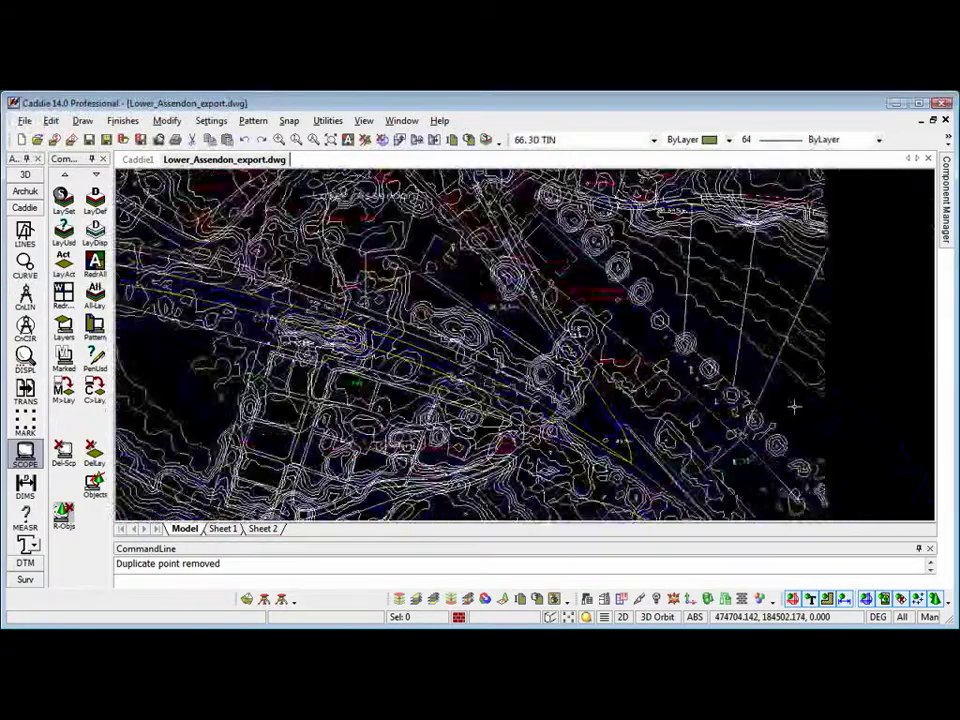
scroll(795, 407, down, 2)
scroll(795, 407, up, 1)
scroll(750, 387, down, 1)
scroll(750, 387, up, 1)
middle_drag(804, 264, 779, 266)
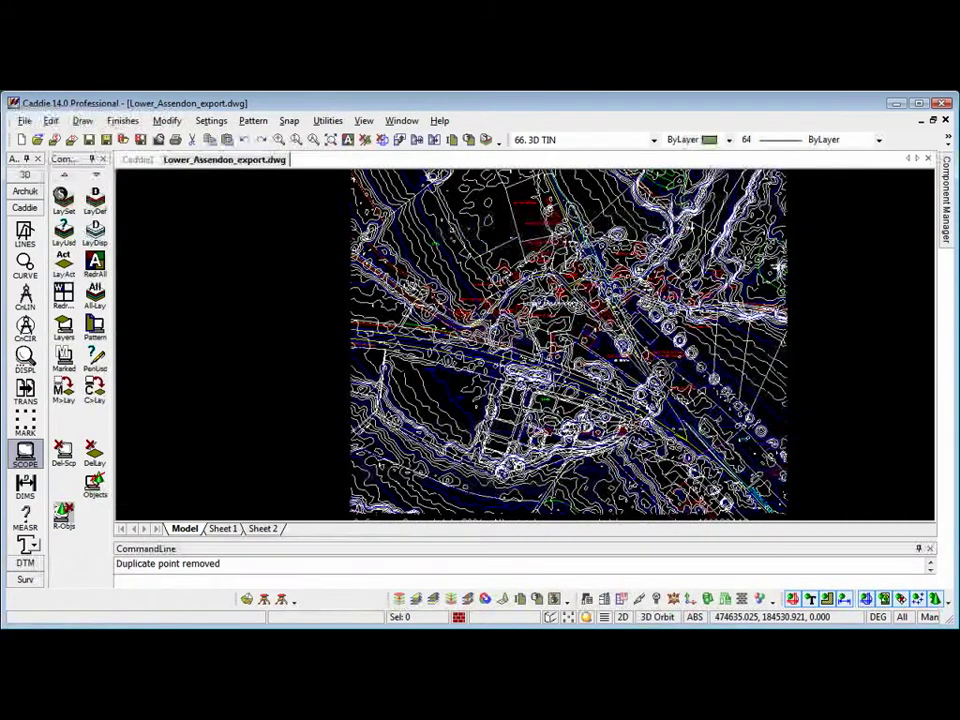